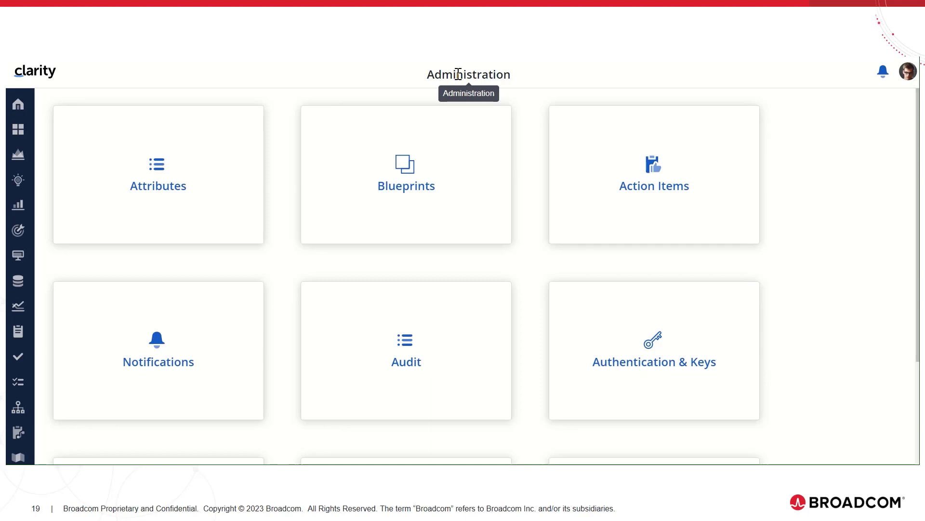
# Start a new notification named "Idea Notification - Simple" with target object Idea and description "Send Idea Notification to Idea Manager".
pyautogui.click(164, 348)
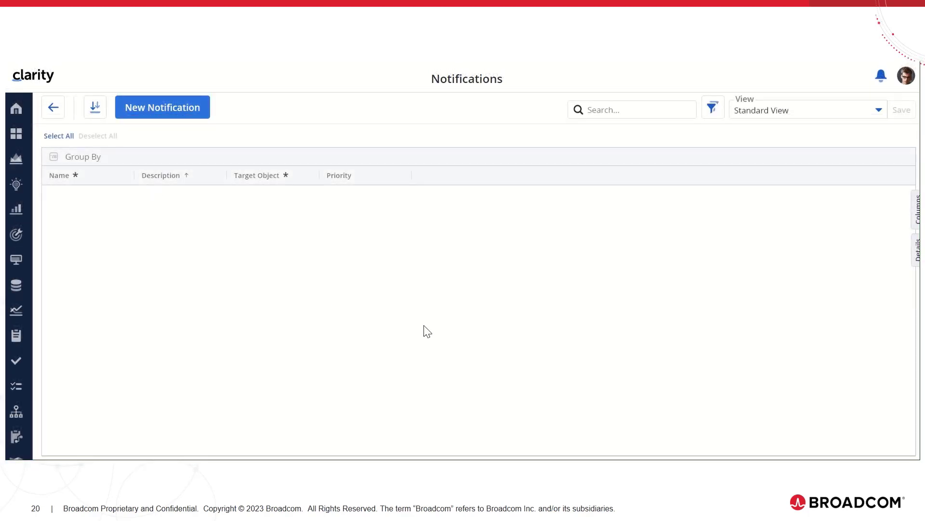
pyautogui.click(161, 111)
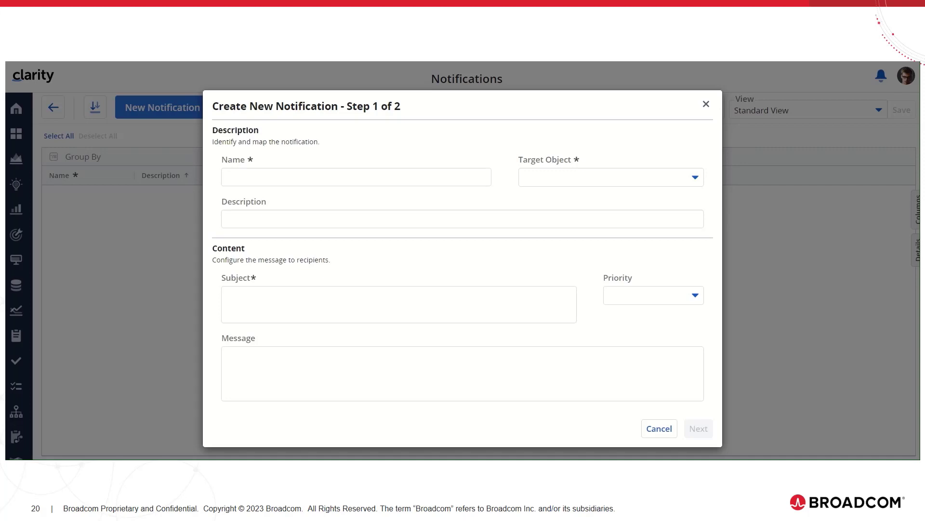
pyautogui.click(273, 179)
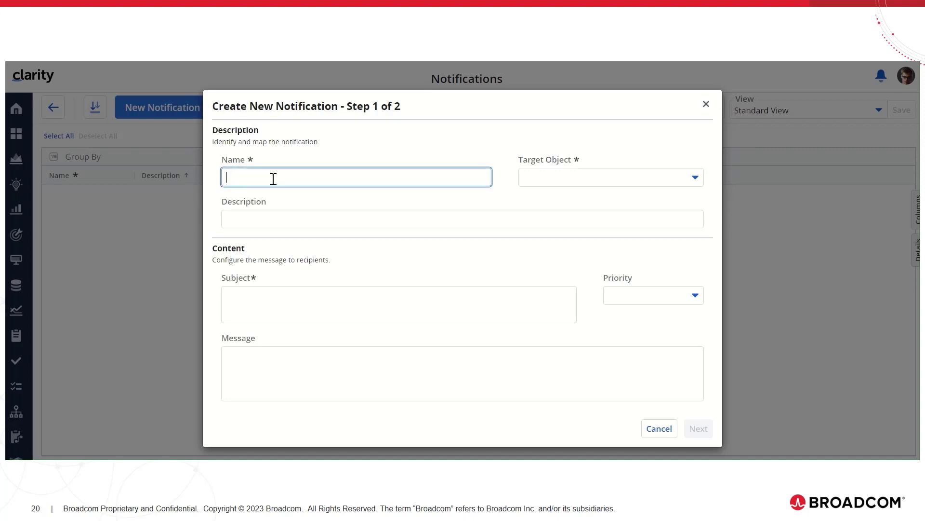
pyautogui.write('Idea Notification - Simple')
pyautogui.click(696, 178)
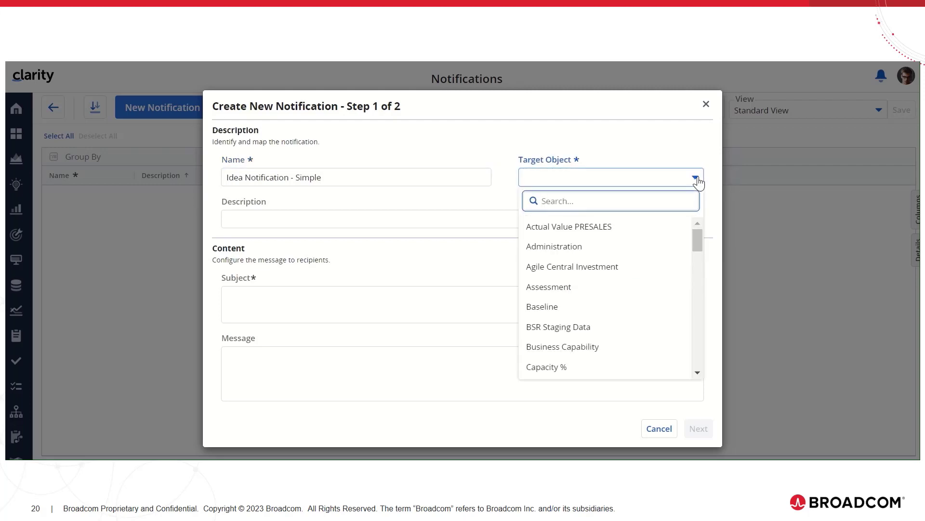
pyautogui.write('idea')
pyautogui.click(531, 226)
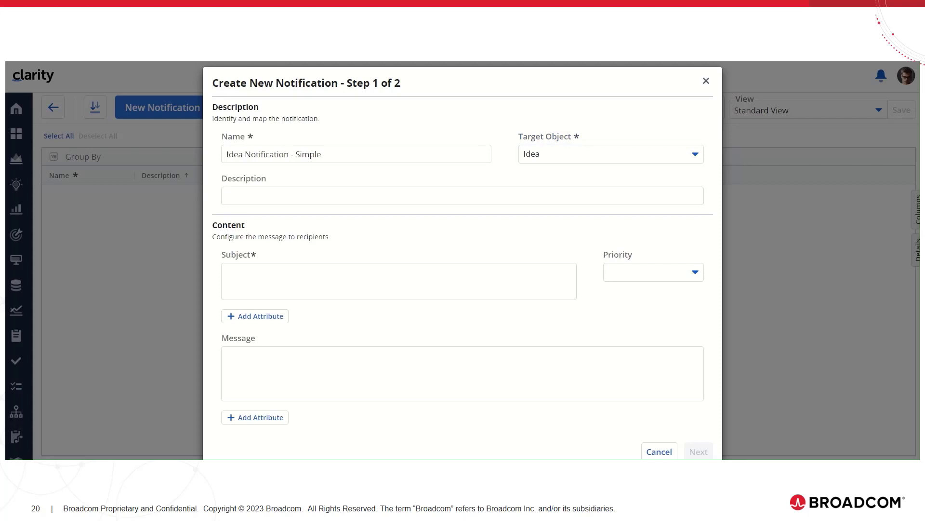
pyautogui.click(290, 196)
pyautogui.write('Send Idea Notification to Idea Manager')
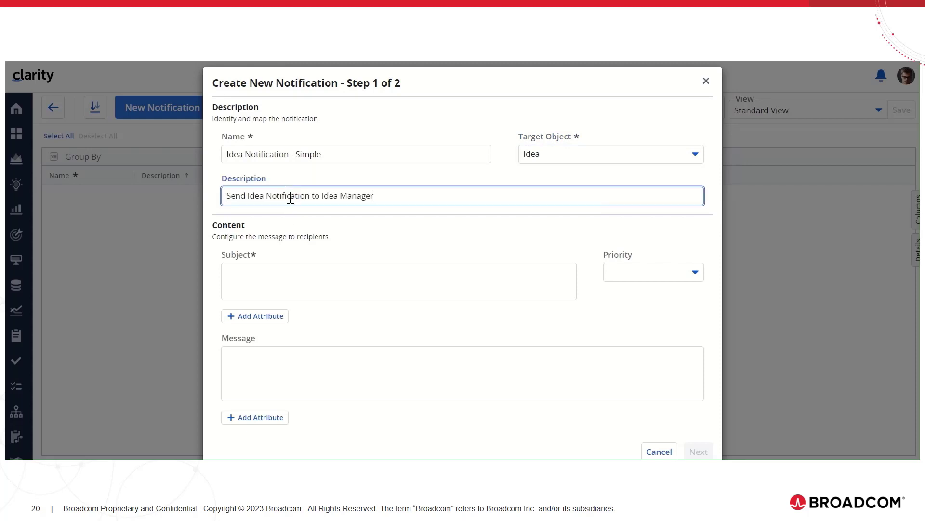
# Insert the Subject (name) attribute in the notification subject and reword it as "'$[idea.name]' with status - $[idea.status] is assigned to you".
pyautogui.click(280, 273)
pyautogui.click(265, 318)
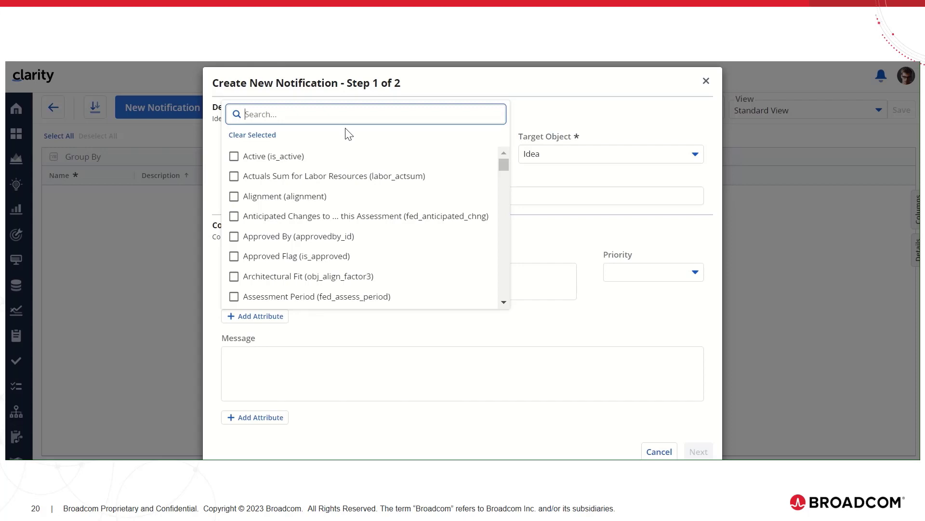
pyautogui.click(298, 115)
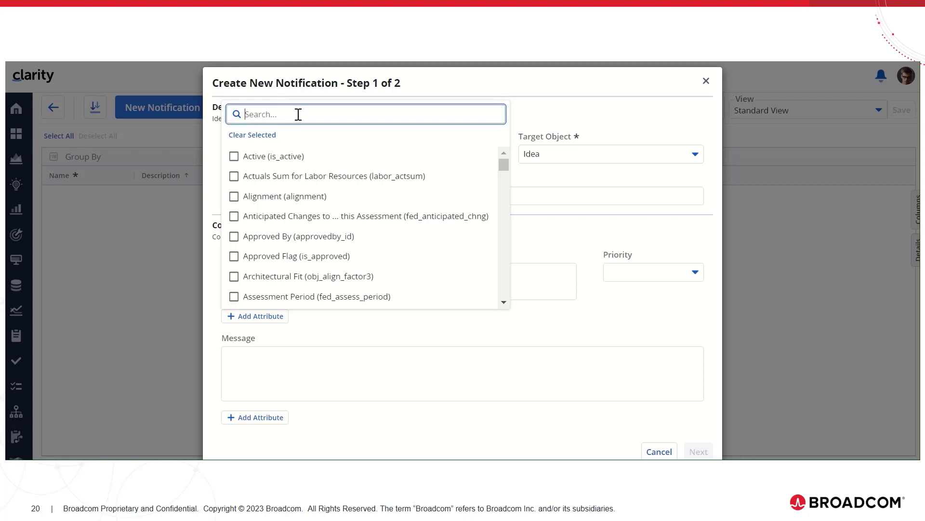
pyautogui.write('sub')
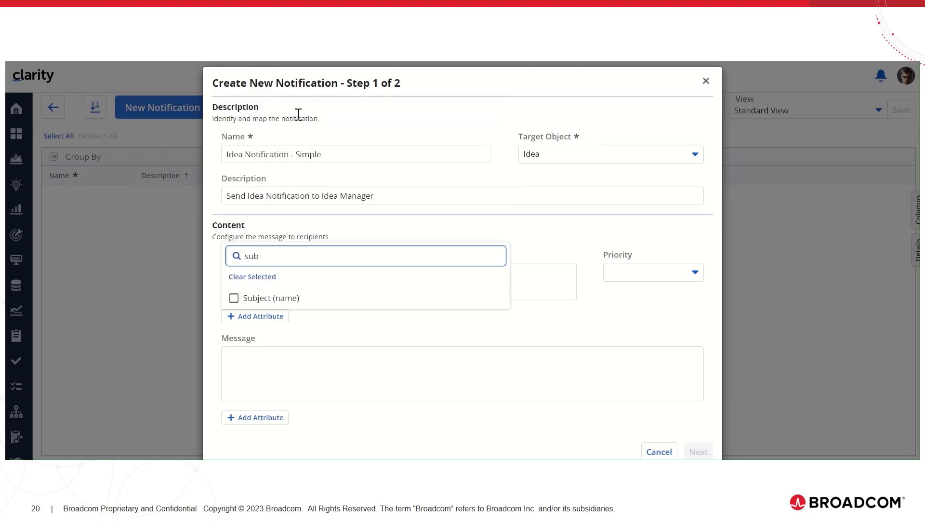
pyautogui.click(335, 298)
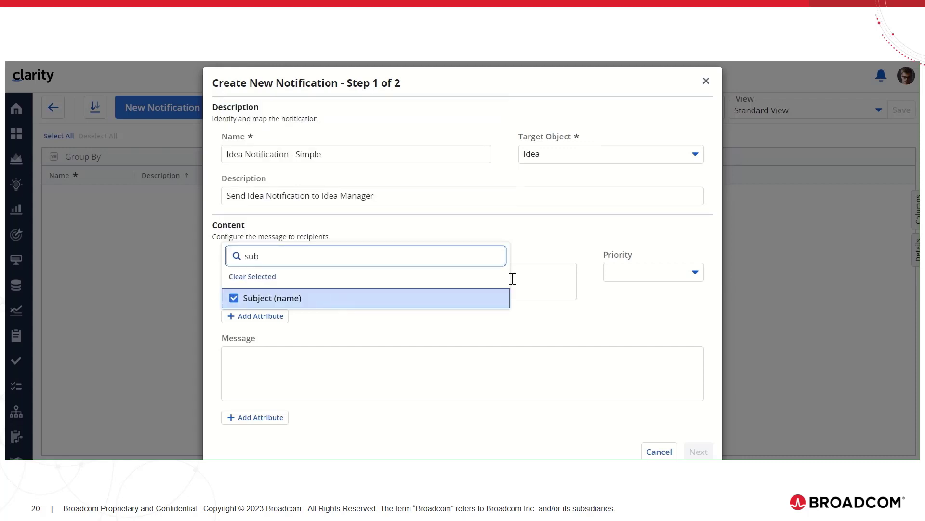
pyautogui.click(591, 247)
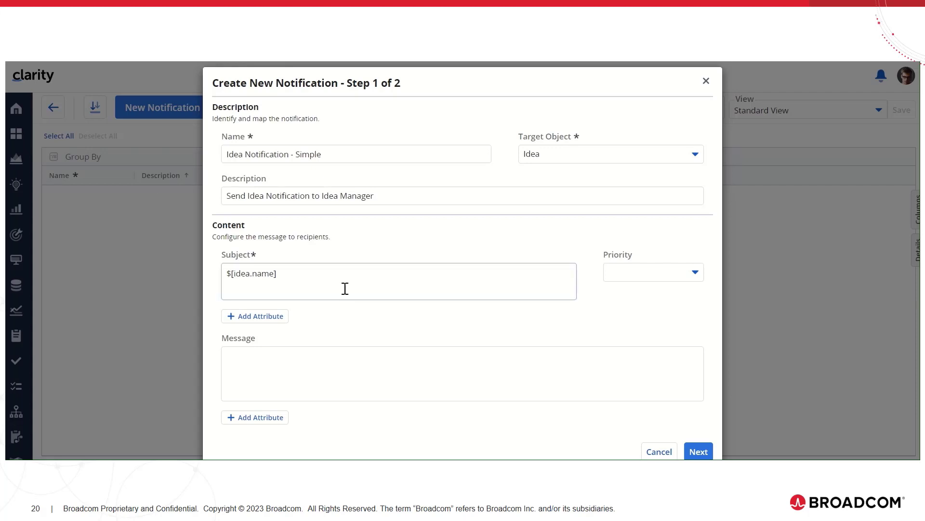
pyautogui.moveTo(277, 273); pyautogui.dragTo(220, 277)
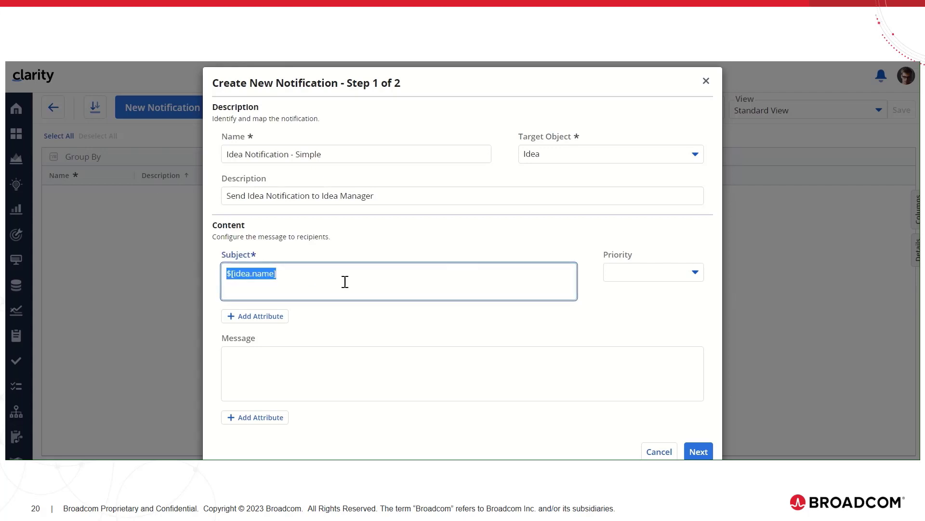
pyautogui.write("'$[idea.name]' with status - $[idea.status] is assigned to you")
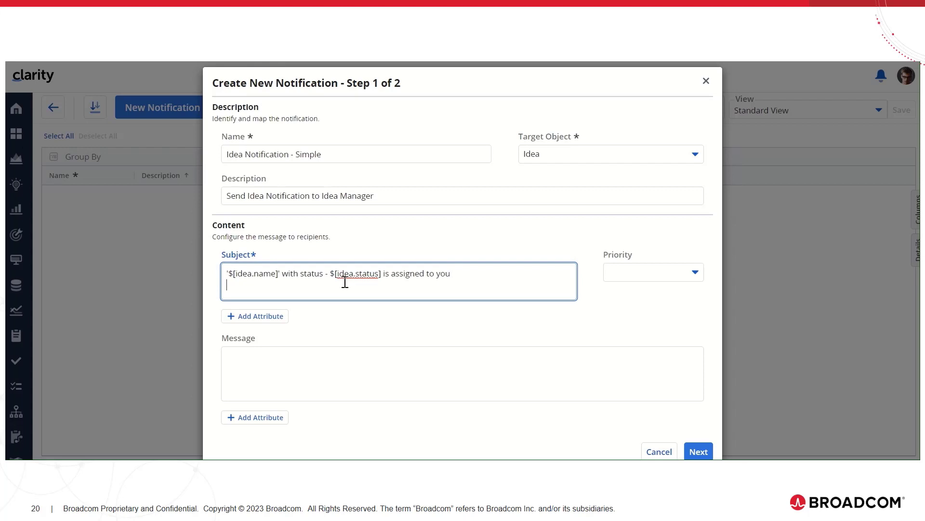
pyautogui.click(287, 366)
pyautogui.click(275, 418)
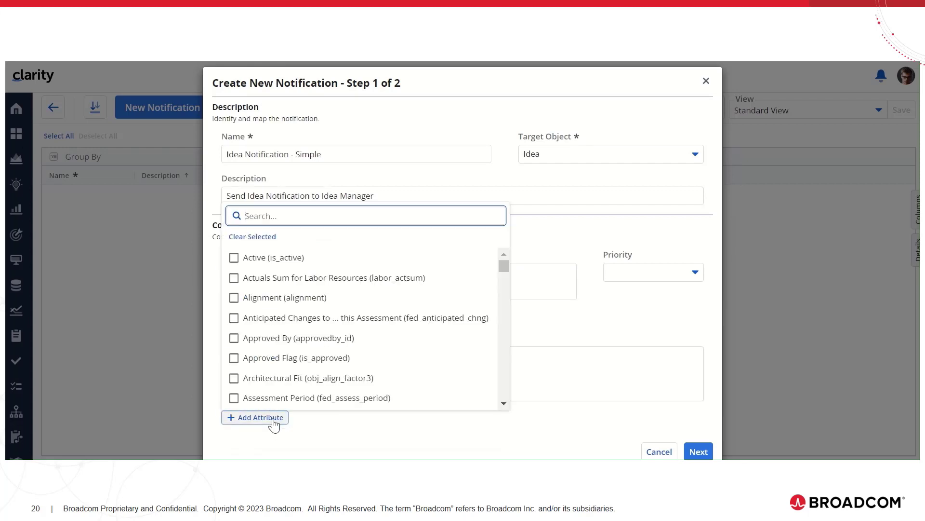
pyautogui.click(568, 232)
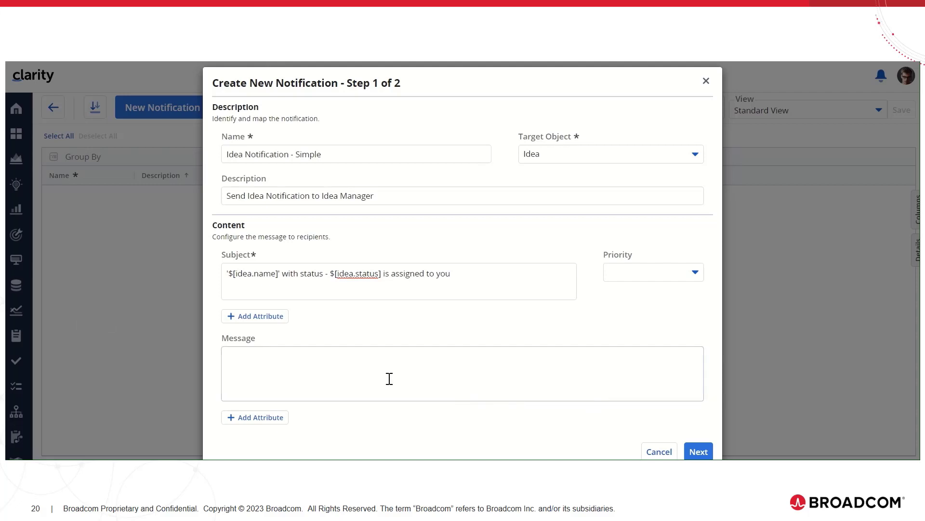
# Set the message to "Hi $[idea.manager_id], You have been assigned as manager to Idea - ' $[idea.name] with $[idea.unique_code] '" and proceed to step 2.
pyautogui.click(345, 362)
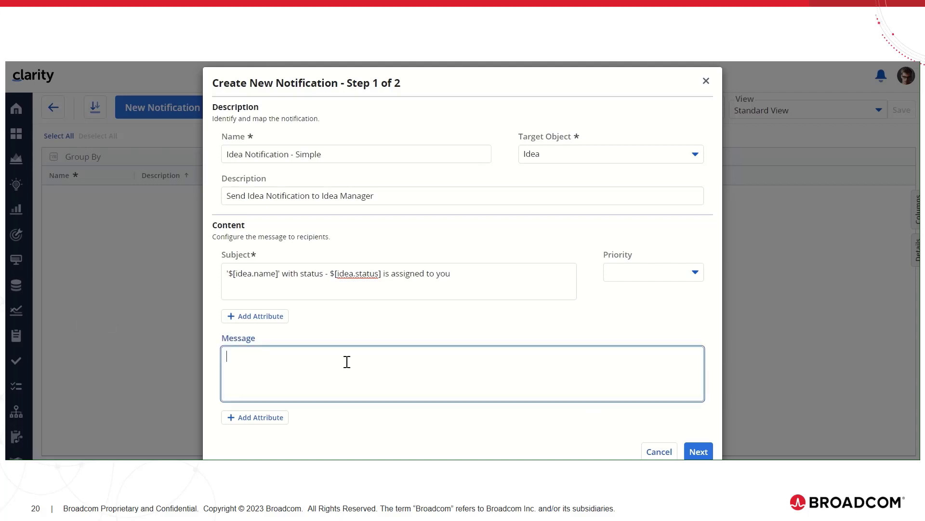
pyautogui.write("Hi  $[idea.manager_id],  You have been assigned as manager to Idea - '  $[idea.name] with  $[idea.unique_code] '")
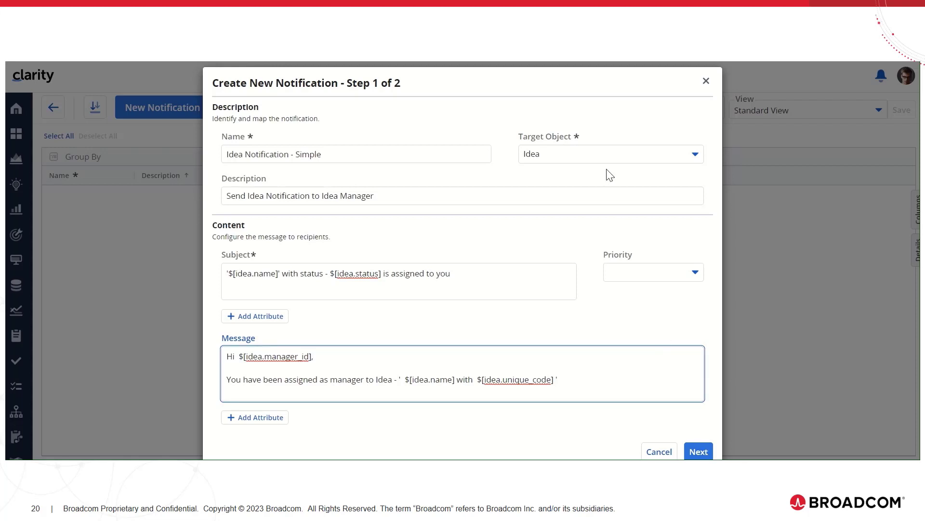
pyautogui.click(700, 451)
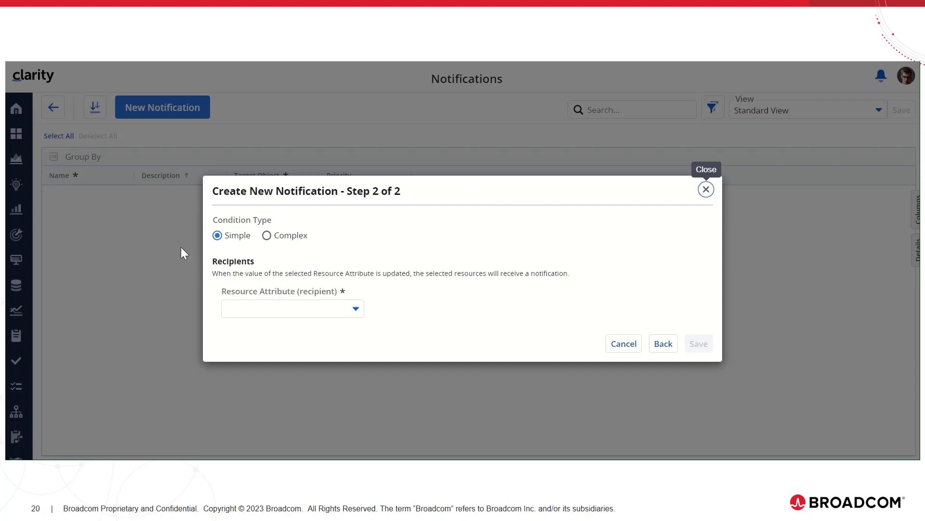
# Choose Manager as the recipient resource attribute for the simple condition and save the notification.
pyautogui.click(359, 317)
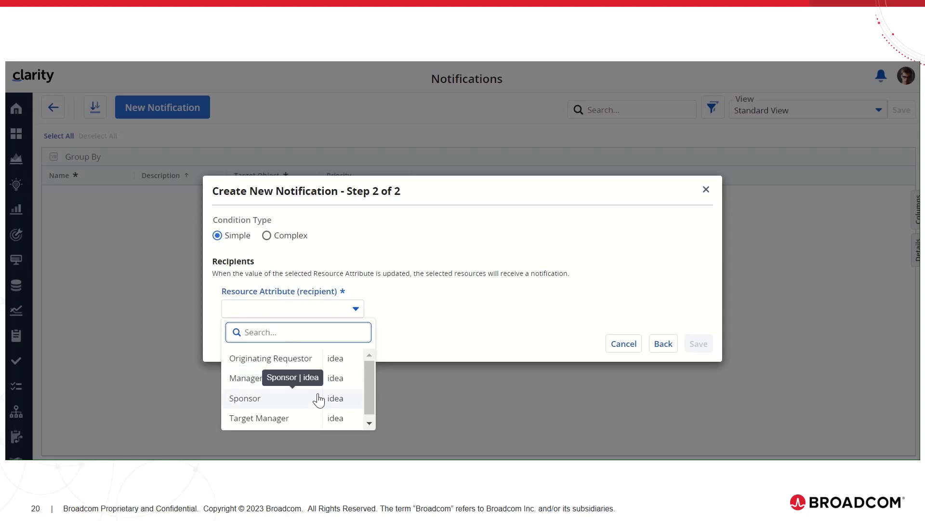
pyautogui.click(258, 381)
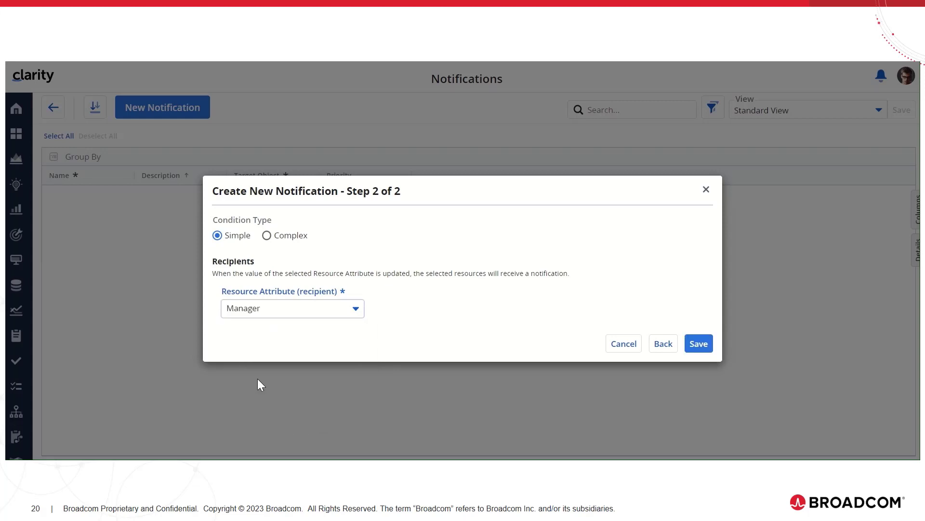
pyautogui.click(698, 343)
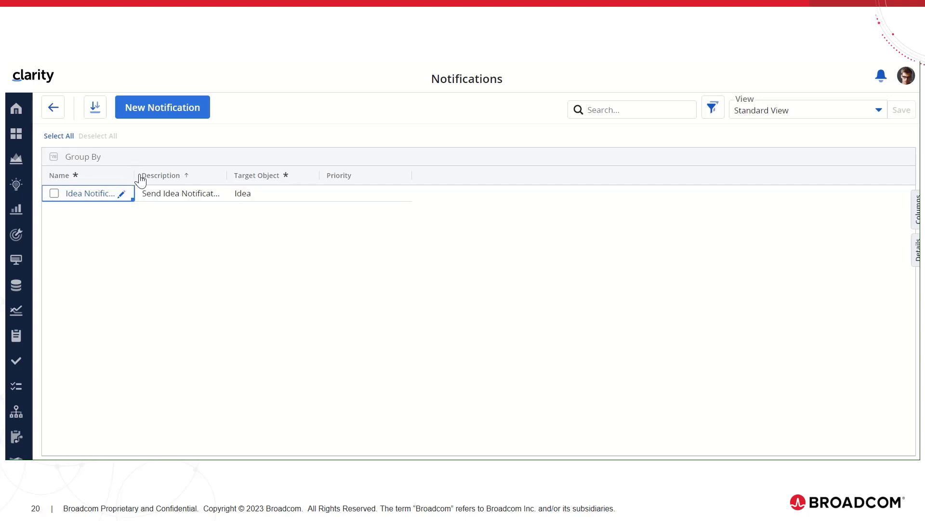
# Move the Description column after Target Object and set the priority of Idea Notification - Simple to High.
pyautogui.moveTo(140, 180); pyautogui.dragTo(299, 177)
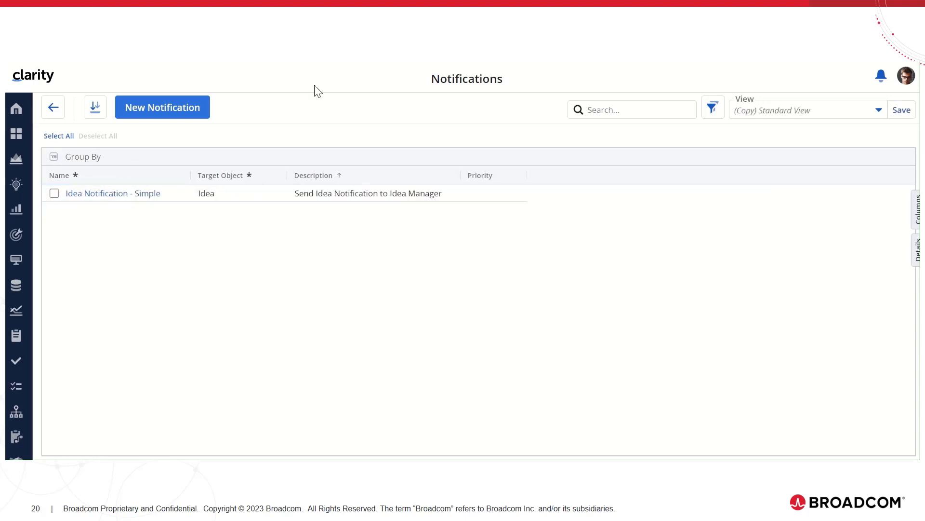
pyautogui.click(506, 201)
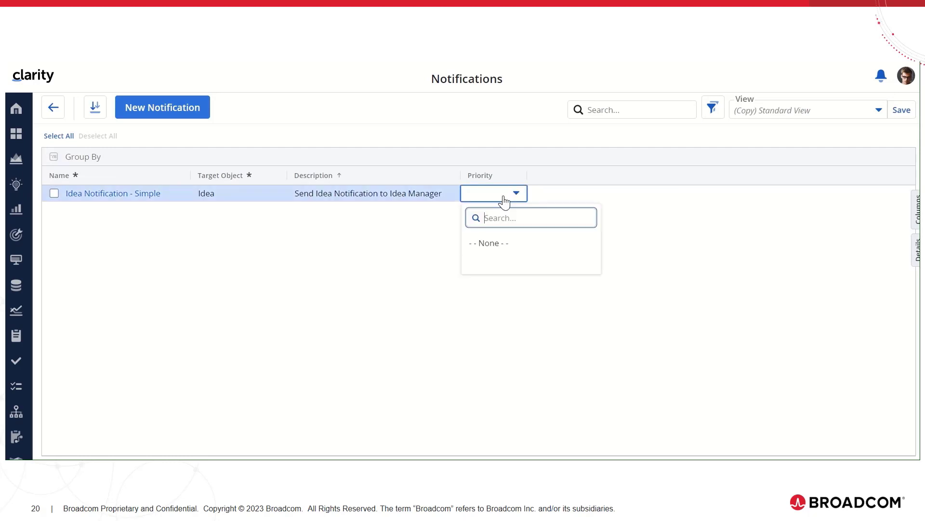
pyautogui.click(488, 304)
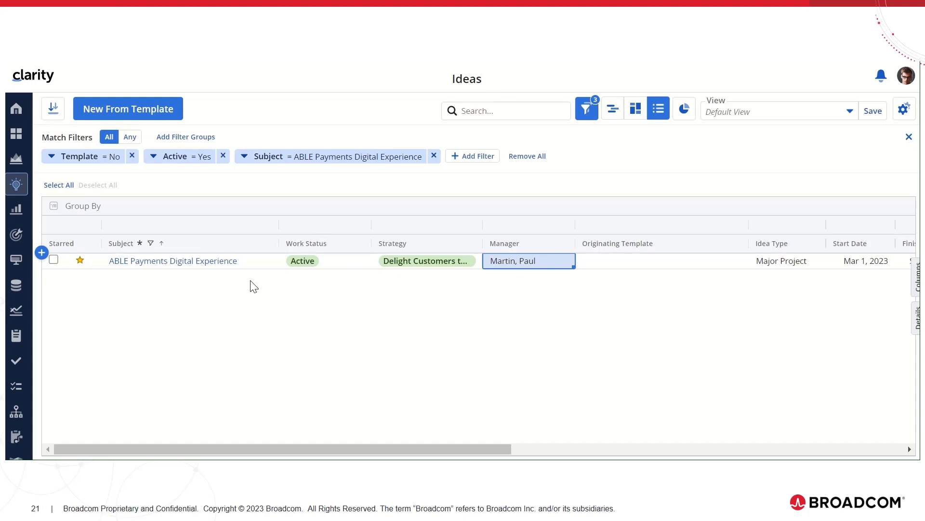
# Reassign the manager of the ABLE Payments Digital Experience idea to the admin user and open the idea's assignment notification.
pyautogui.click(545, 269)
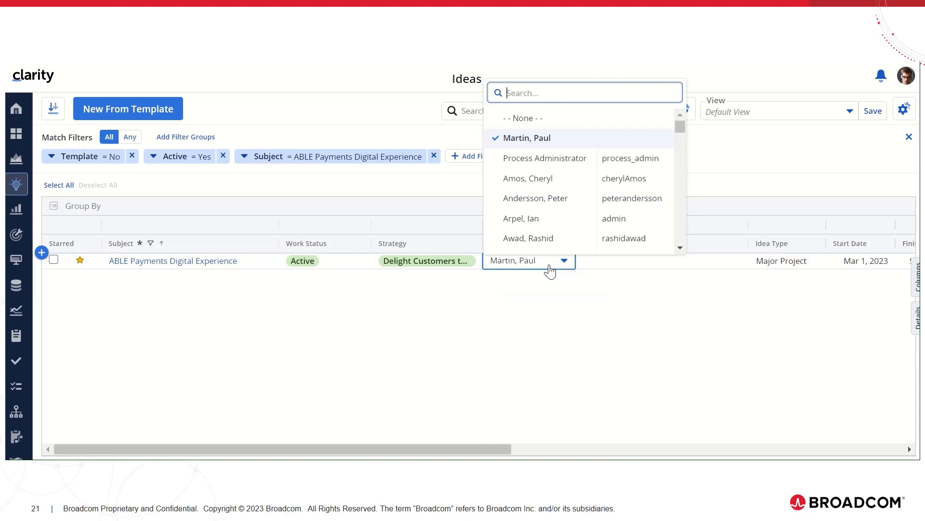
pyautogui.click(539, 218)
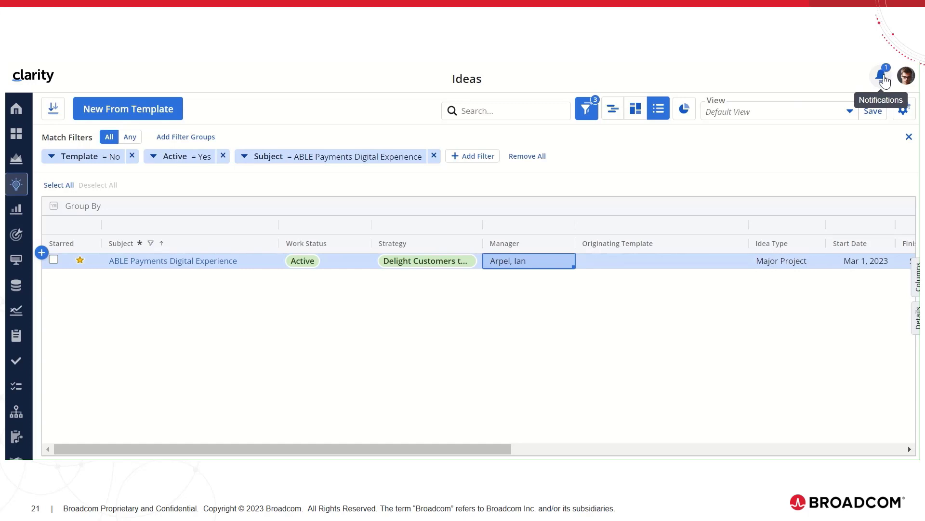
pyautogui.click(883, 77)
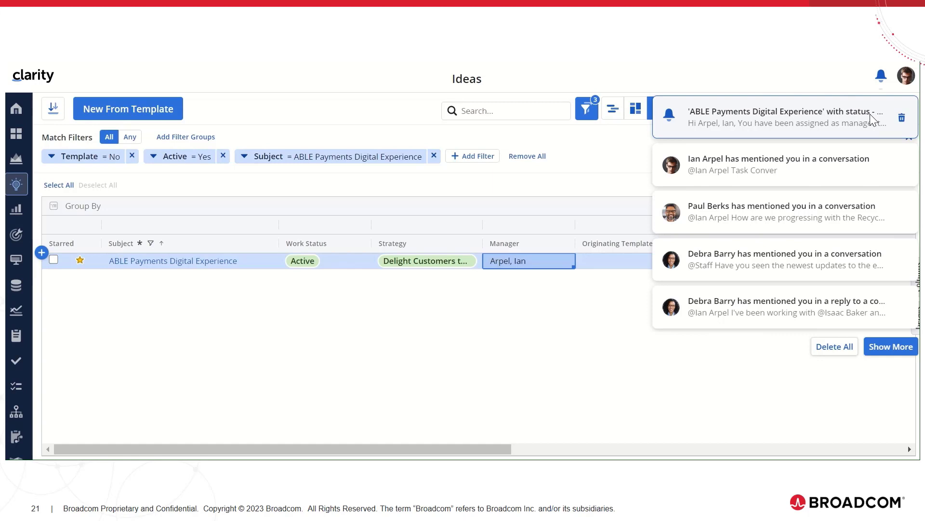
pyautogui.click(793, 117)
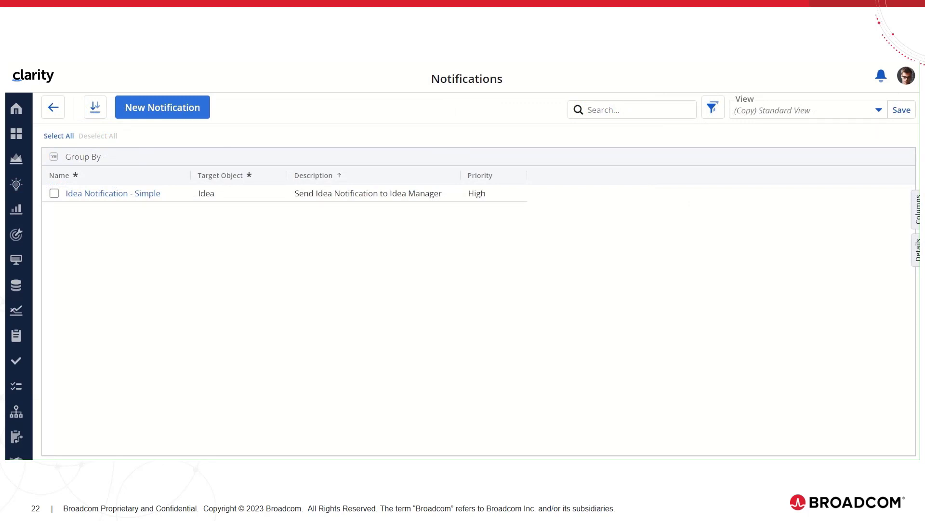
# Start a new notification named "Task Notification - Complex" with target object Task and description "Send Task Notification to Task Owner and Manager".
pyautogui.click(165, 108)
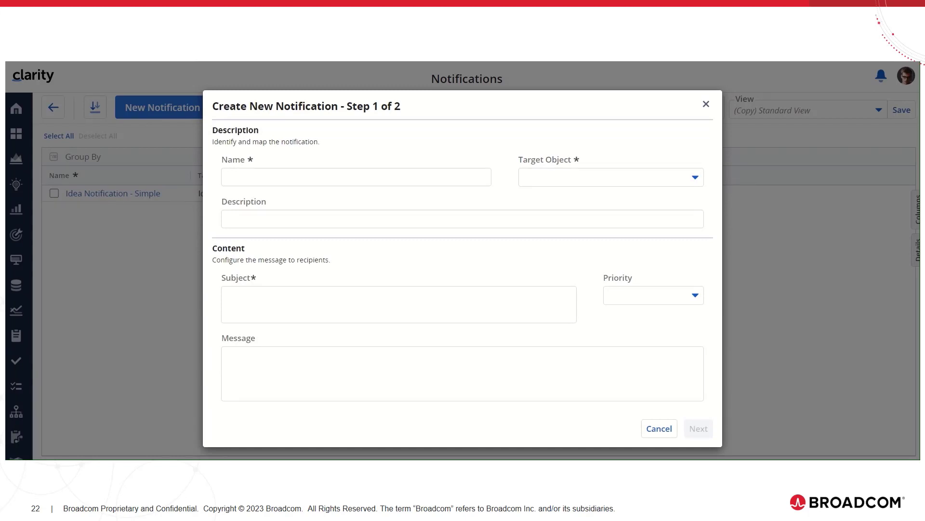
pyautogui.click(284, 176)
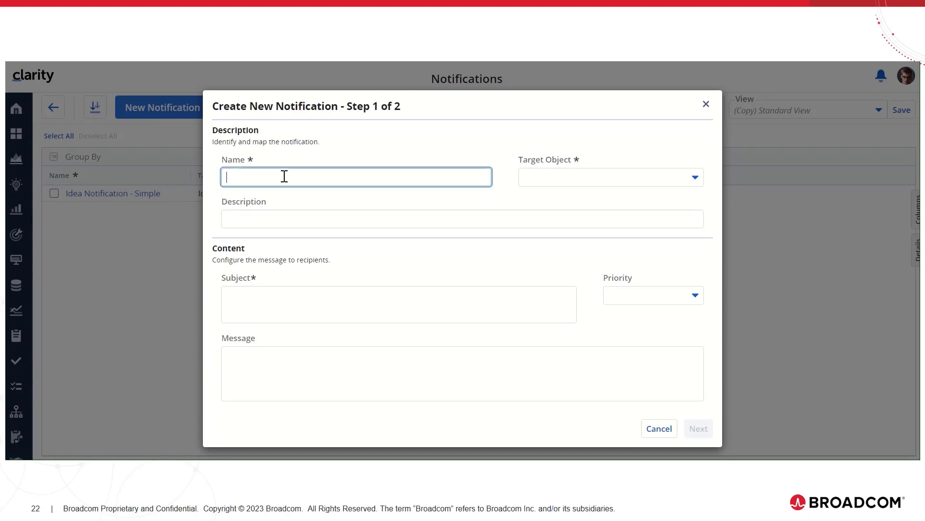
pyautogui.write('Task Notification - Complex')
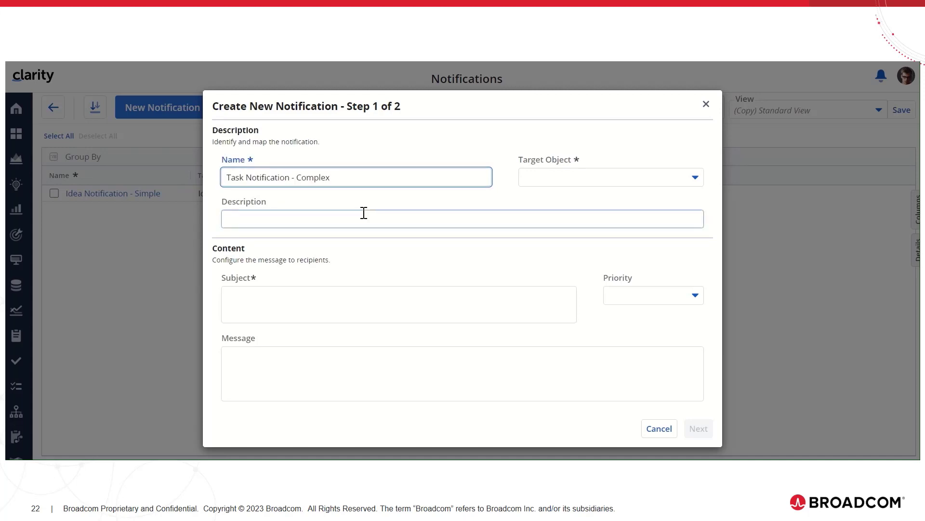
pyautogui.click(568, 188)
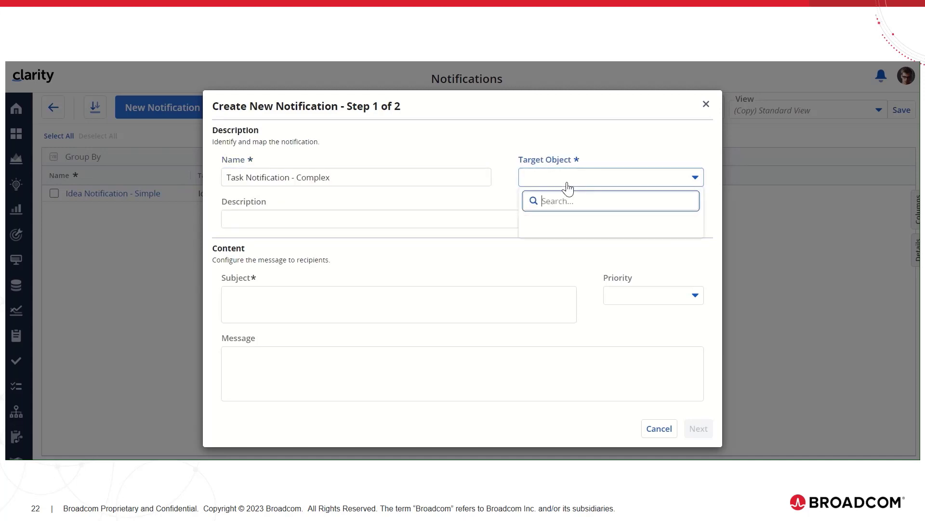
pyautogui.write('task')
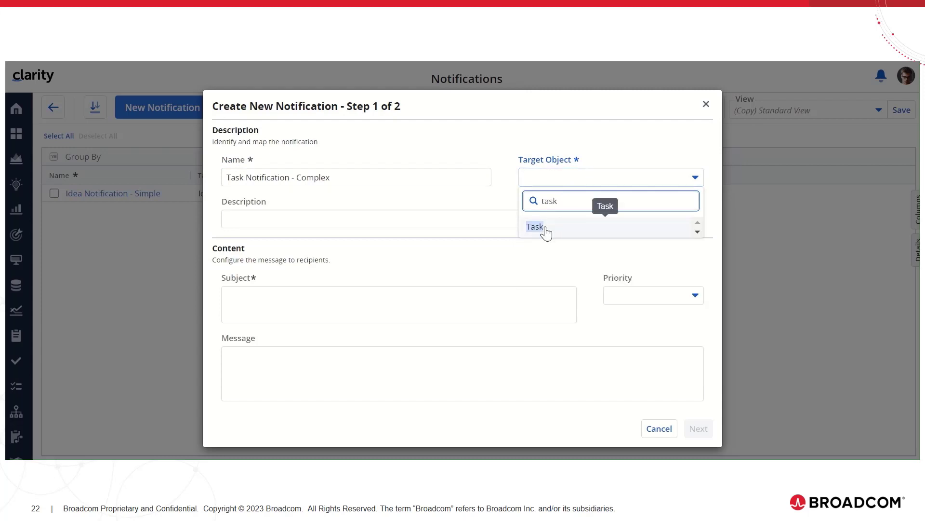
pyautogui.click(549, 227)
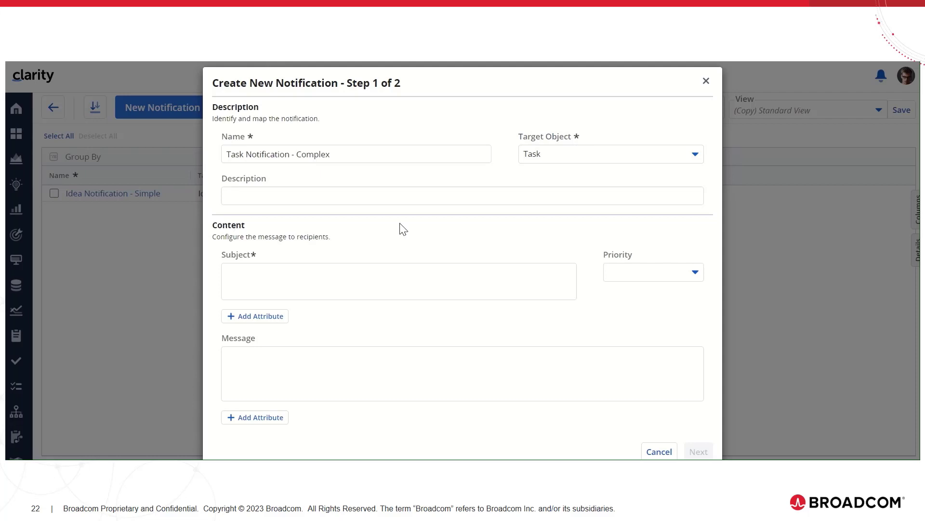
pyautogui.click(321, 194)
pyautogui.write('Send Task Notification to Task Owner and Manager')
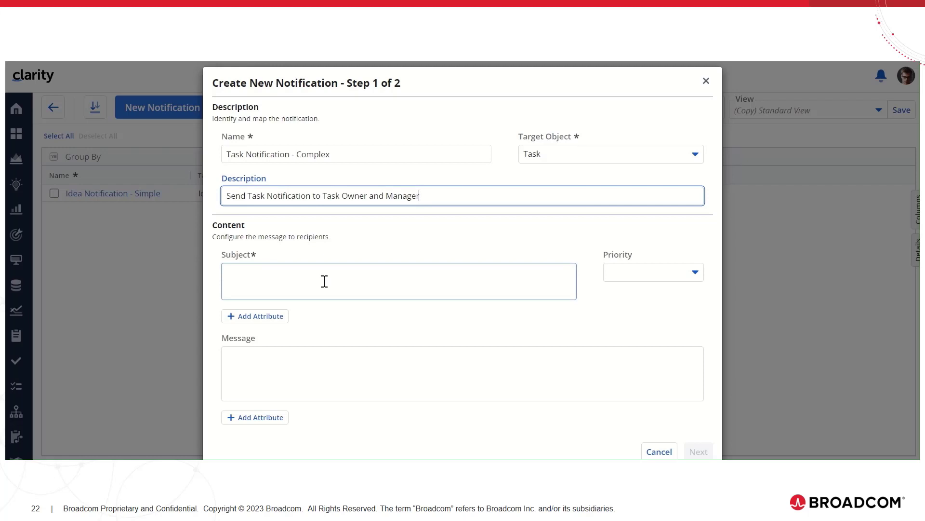
pyautogui.click(266, 322)
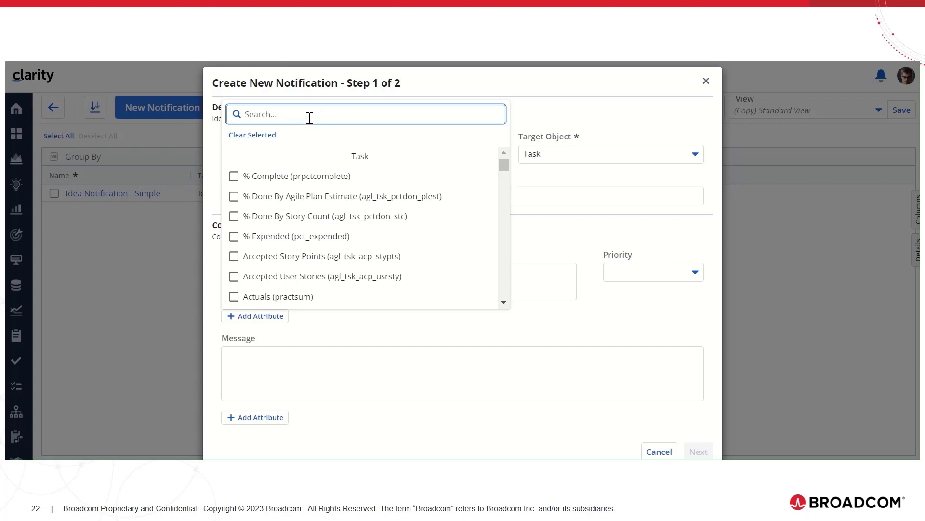
pyautogui.write('name')
pyautogui.click(573, 236)
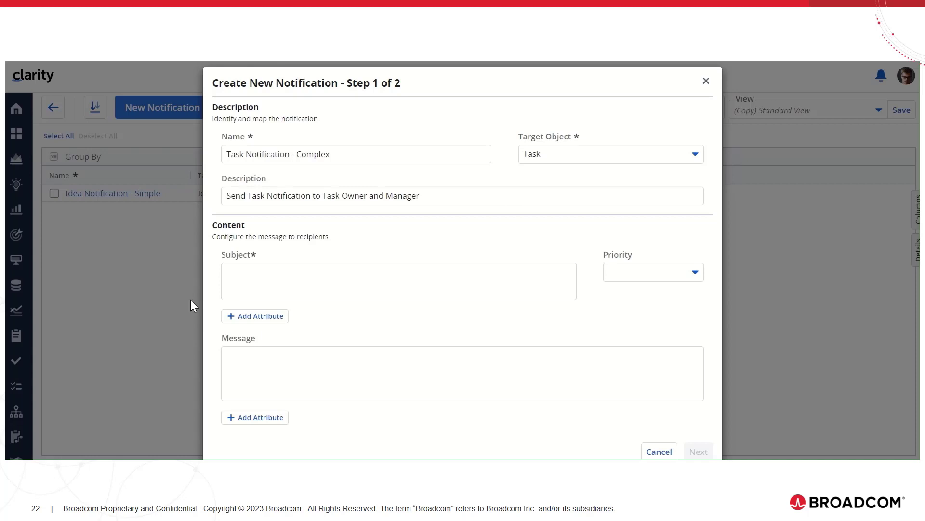
# Enter the notification subject "Task - '$[task.prname]' in ' $[inv.name] ' is assigned to you".
pyautogui.click(242, 275)
pyautogui.write("Task - '$[task.prname]' in ' $[inv.name] ' is assigned to you")
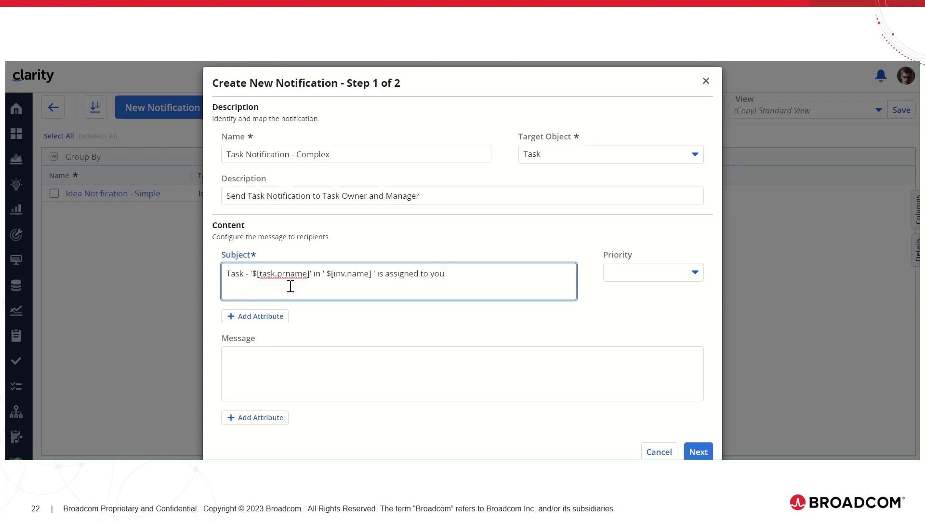
# Write the message "Hi $[task.task_owner], Task - ' $[task.prname] ' in ' $[inv.name] with ID $[inv.unique_code] ' is assigned to you" and set the priority to Medium.
pyautogui.click(308, 359)
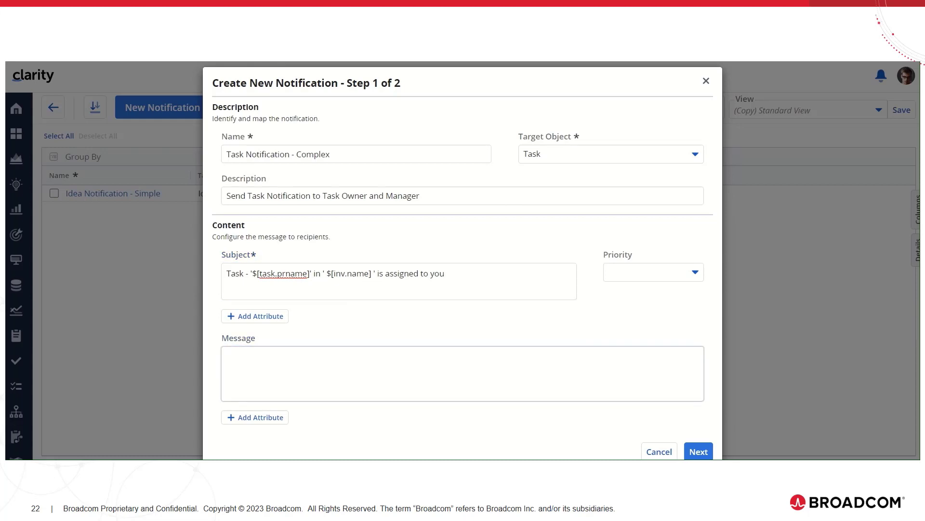
pyautogui.write("Hi $[task.task_owner],  Task - ' $[task.prname] ' in '  $[inv.name] with ID $[inv.unique_code] ' is assigned to you")
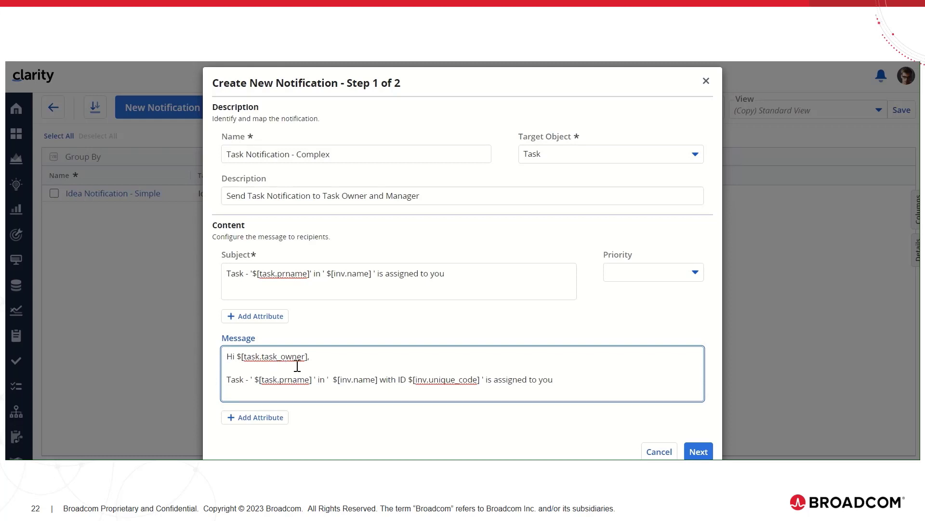
pyautogui.click(696, 274)
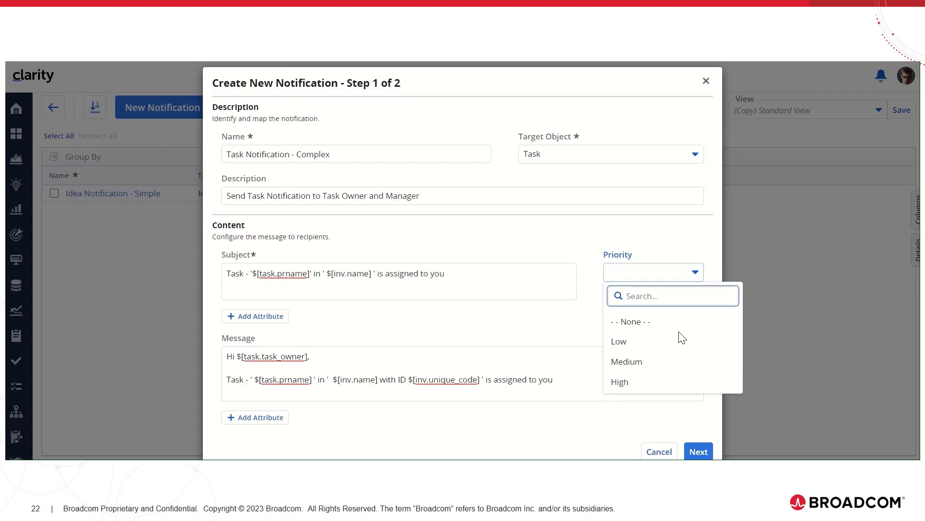
pyautogui.click(664, 361)
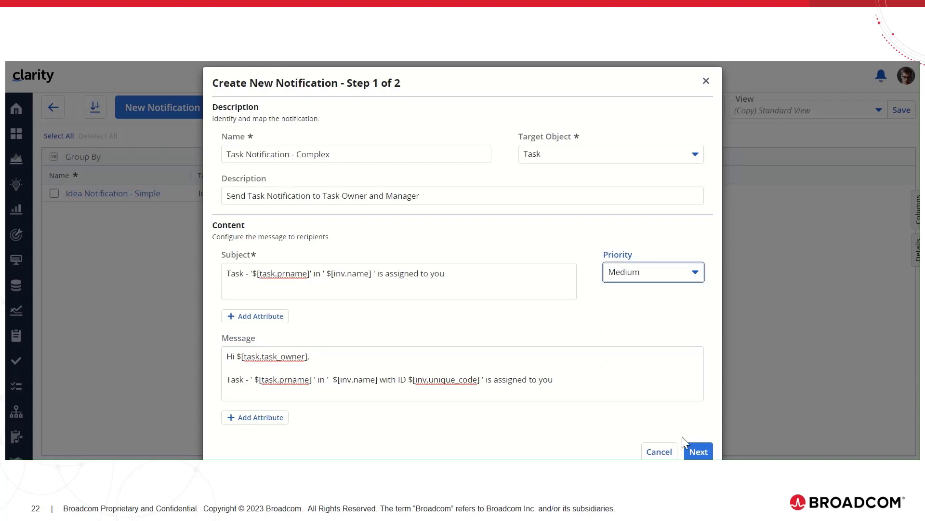
pyautogui.click(699, 452)
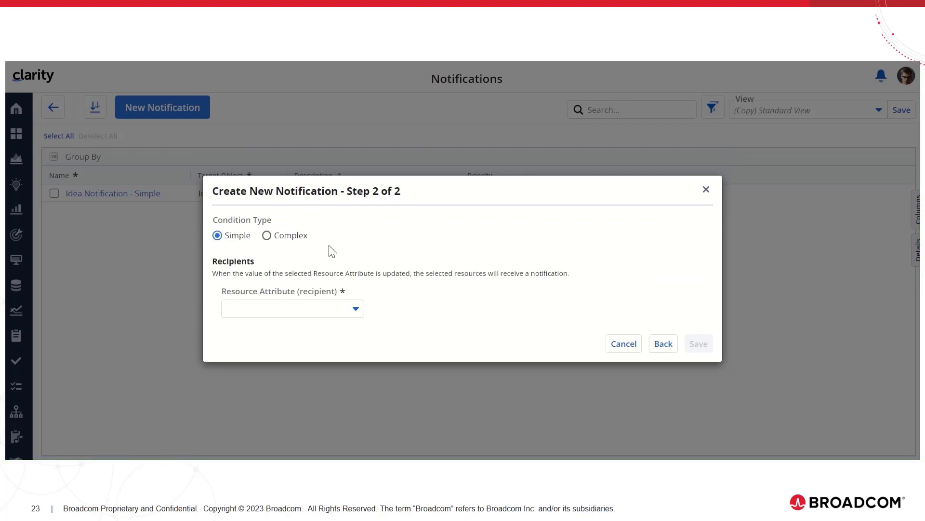
# Define a complex send condition that triggers when the target attribute Status is equal to Not Started or Started.
pyautogui.click(267, 235)
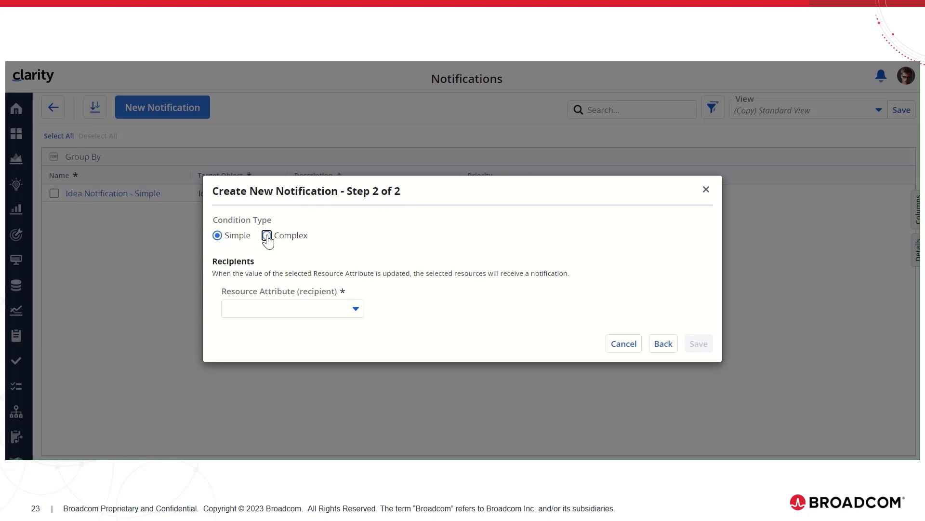
pyautogui.click(354, 311)
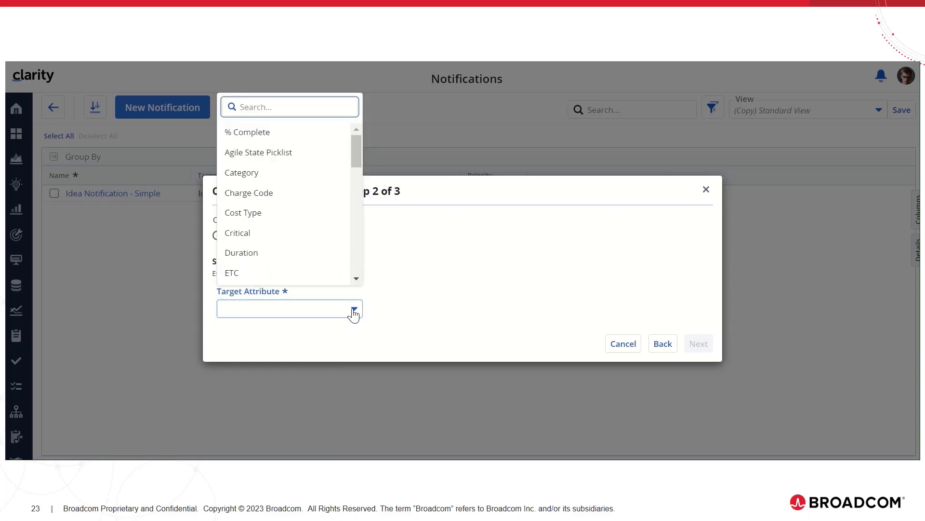
pyautogui.write('stat')
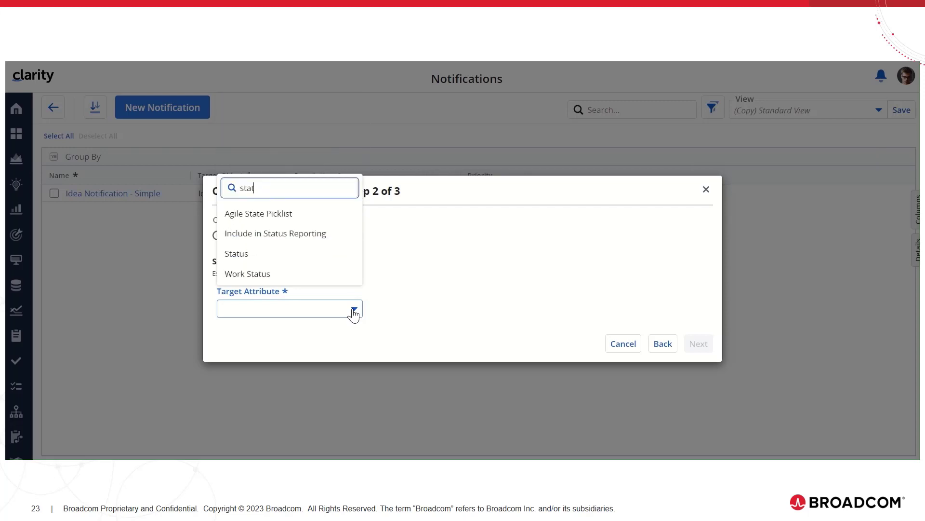
pyautogui.click(269, 254)
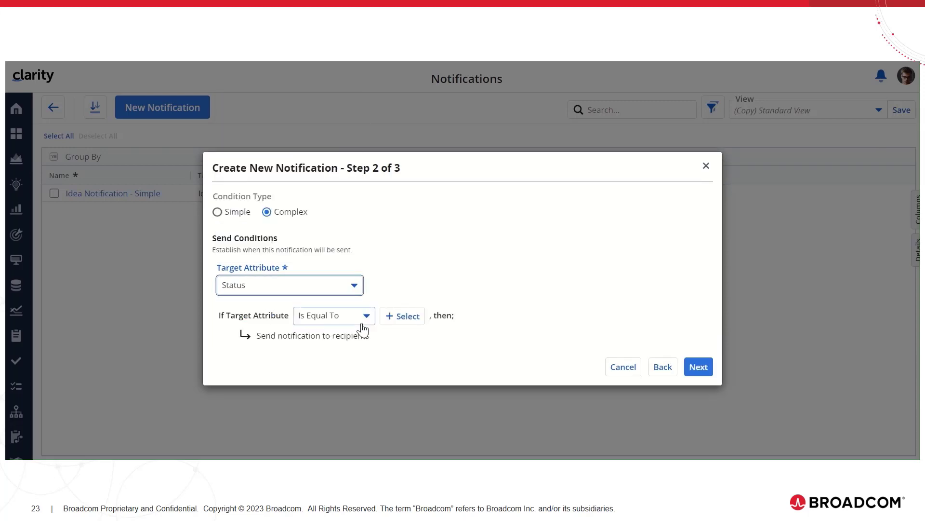
pyautogui.click(408, 318)
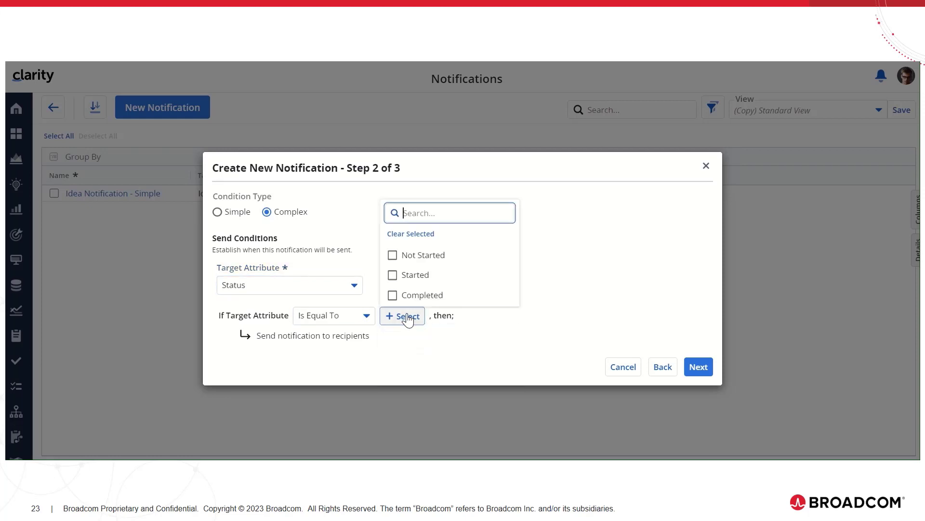
pyautogui.click(393, 255)
pyautogui.click(497, 277)
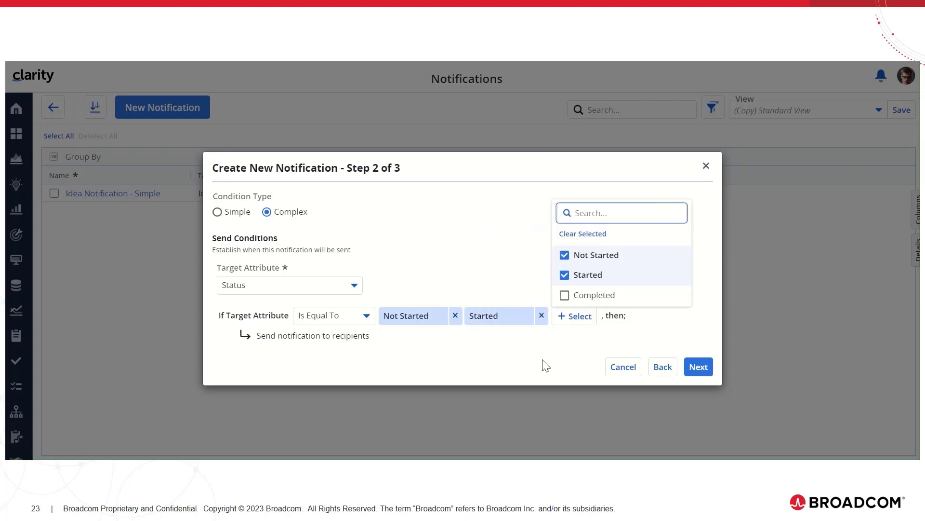
pyautogui.click(564, 347)
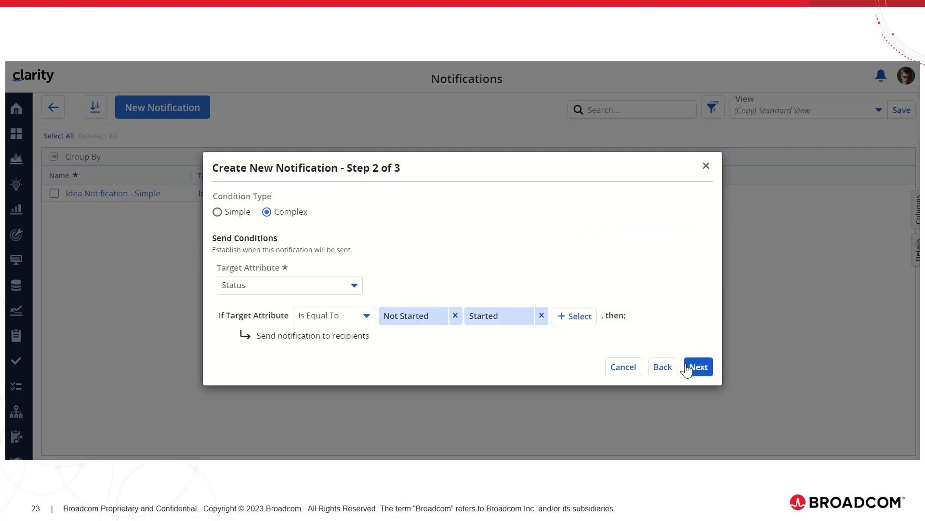
pyautogui.click(699, 368)
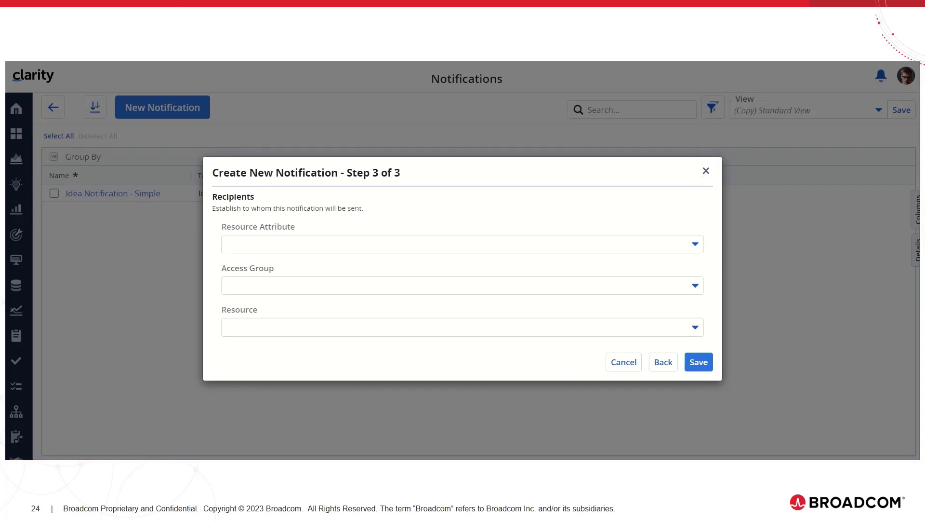
# Choose Manager and Task Owner as the recipient resource attributes and save the task notification.
pyautogui.click(695, 245)
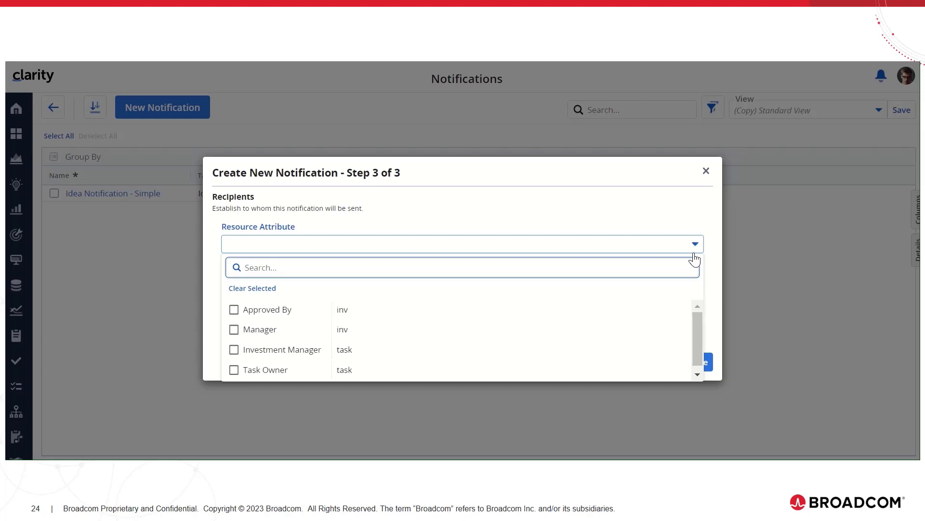
pyautogui.click(233, 329)
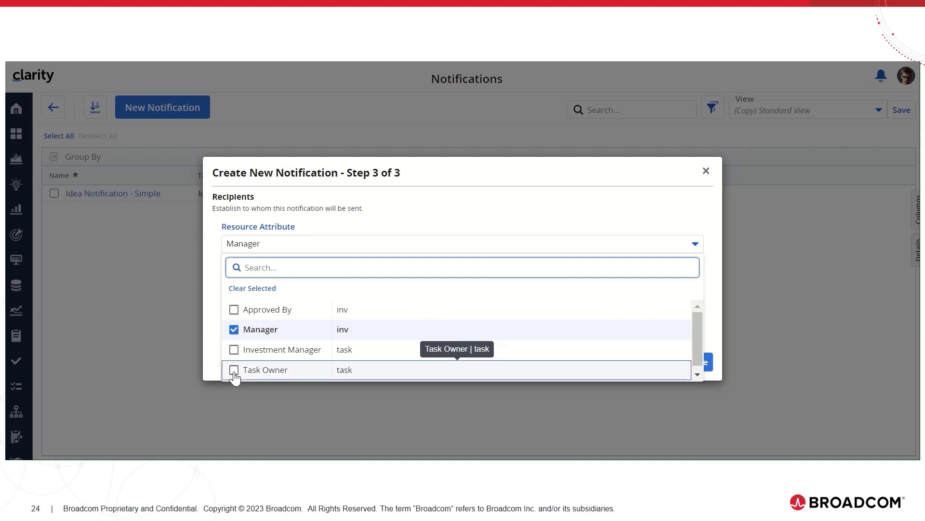
pyautogui.click(234, 369)
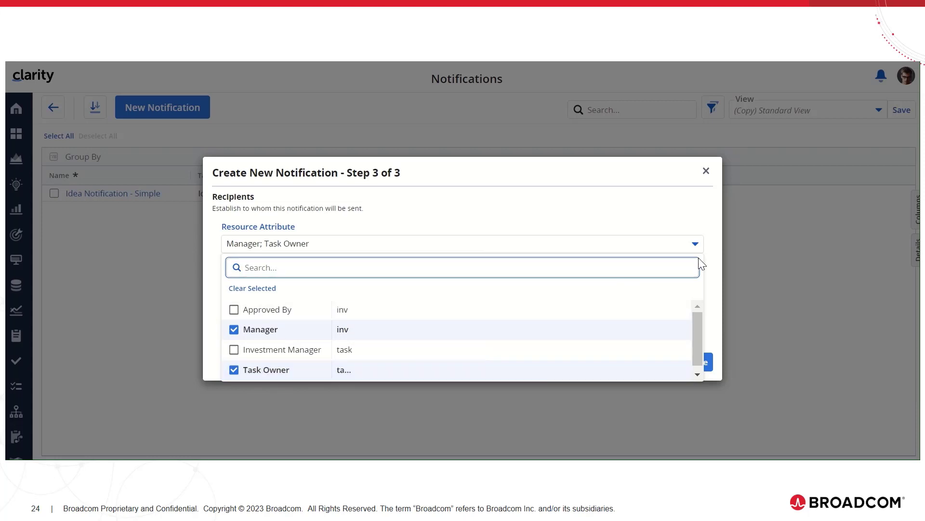
pyautogui.click(716, 269)
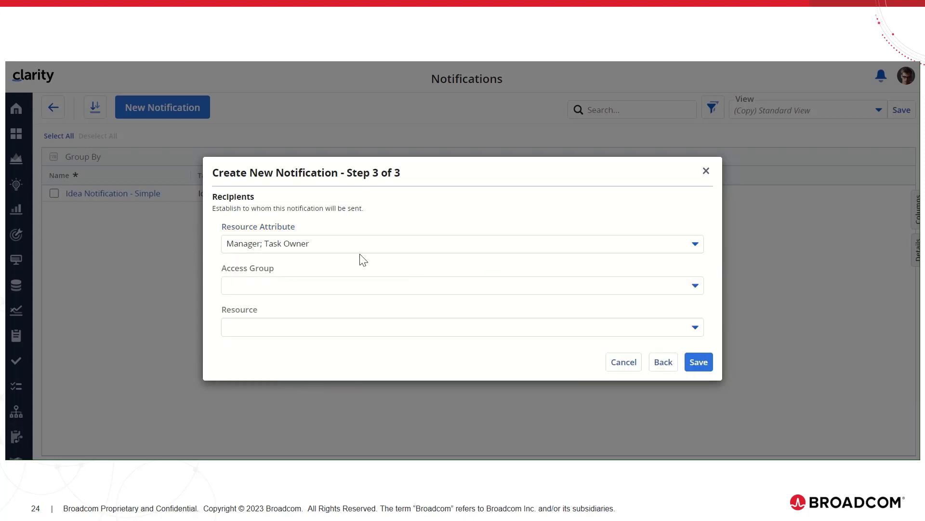
pyautogui.click(697, 364)
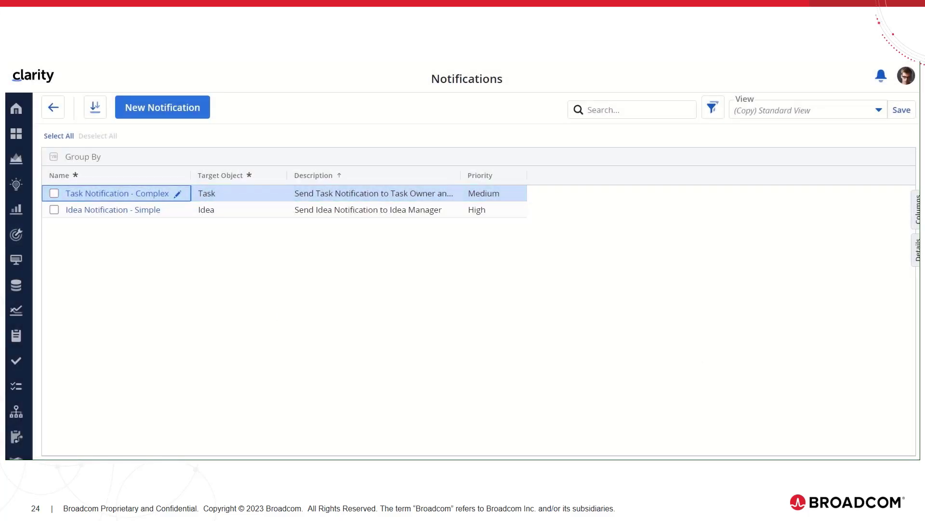
# In the ABLE Payments Module project's tasks, assign a task owner to Planning Phase and set its status to Started.
pyautogui.click(152, 195)
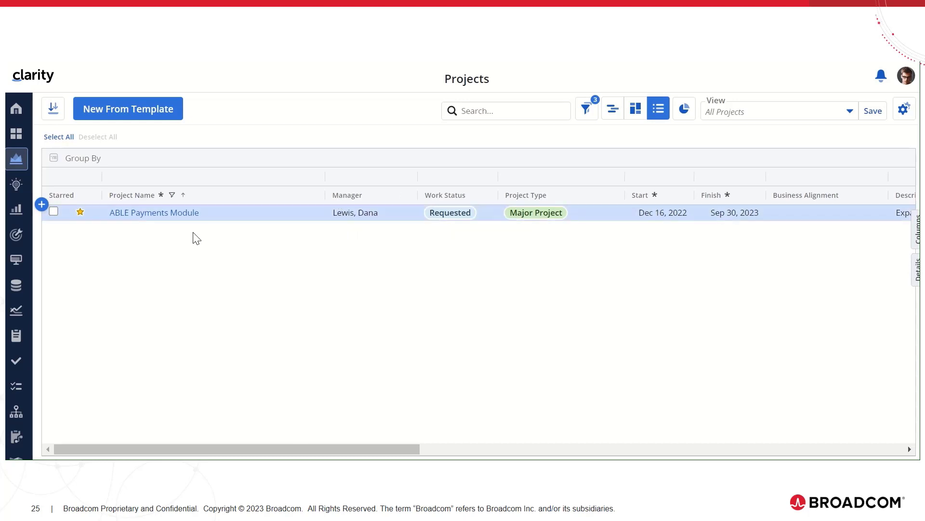
pyautogui.click(171, 217)
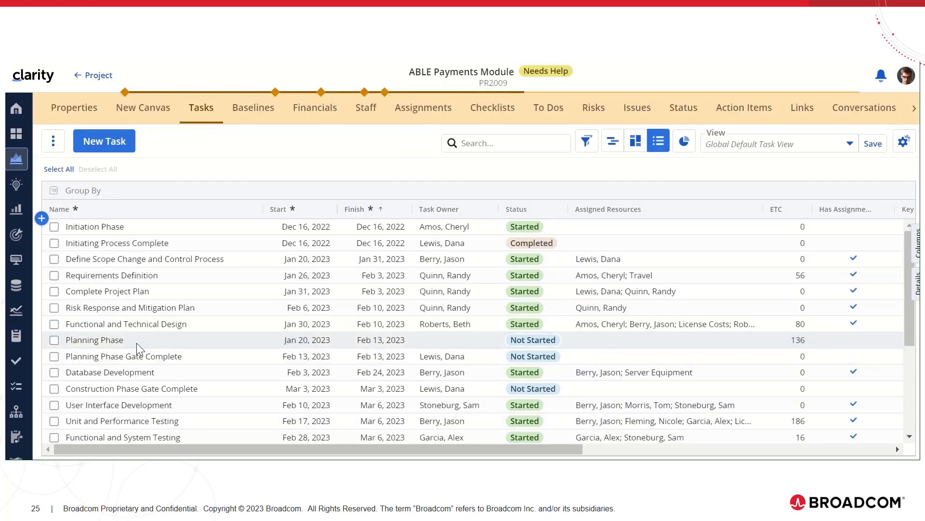
pyautogui.click(484, 346)
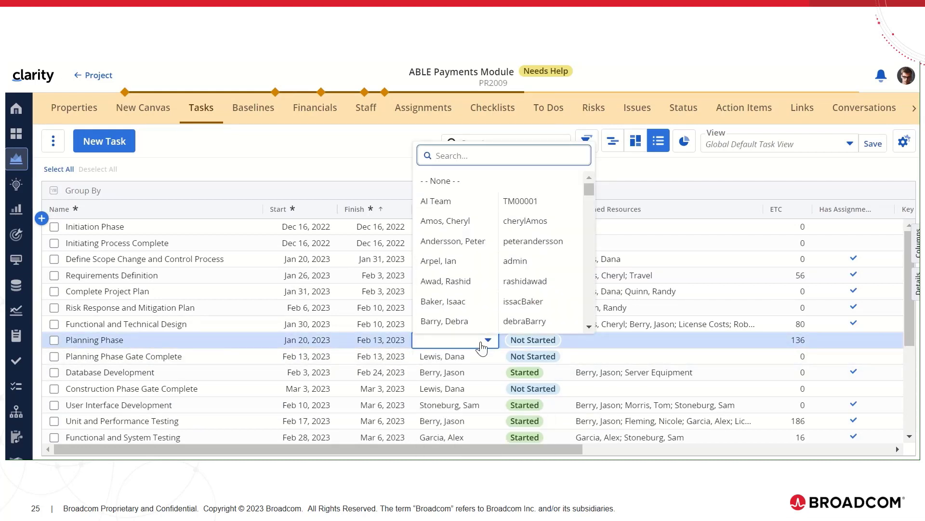
pyautogui.write('chery')
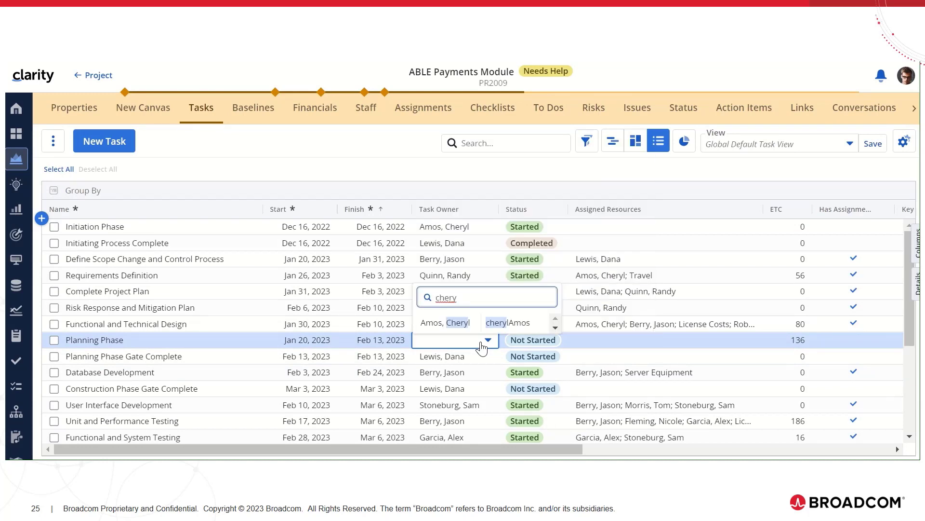
pyautogui.click(458, 322)
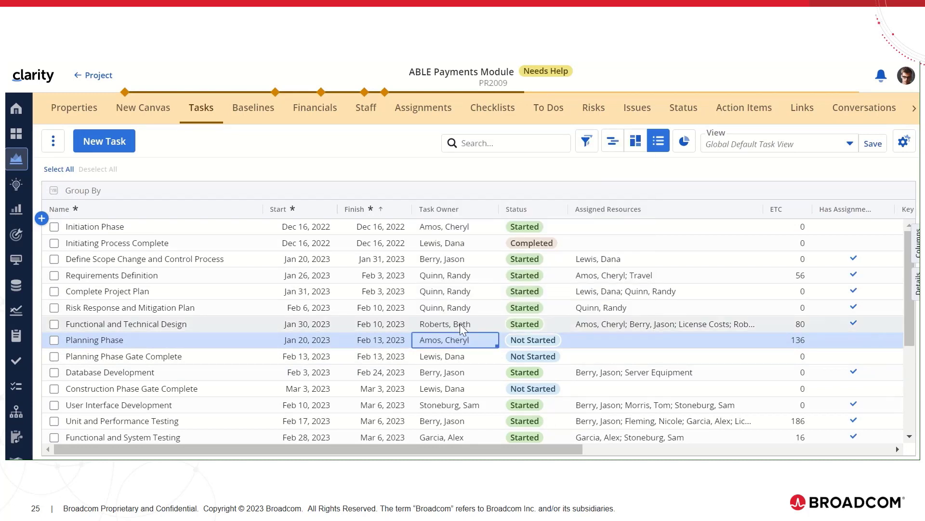
pyautogui.click(541, 342)
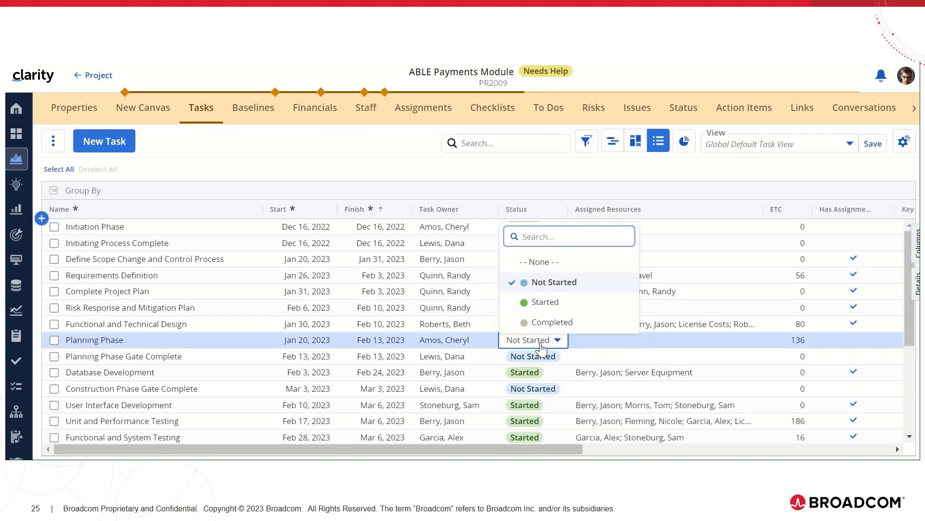
pyautogui.click(545, 302)
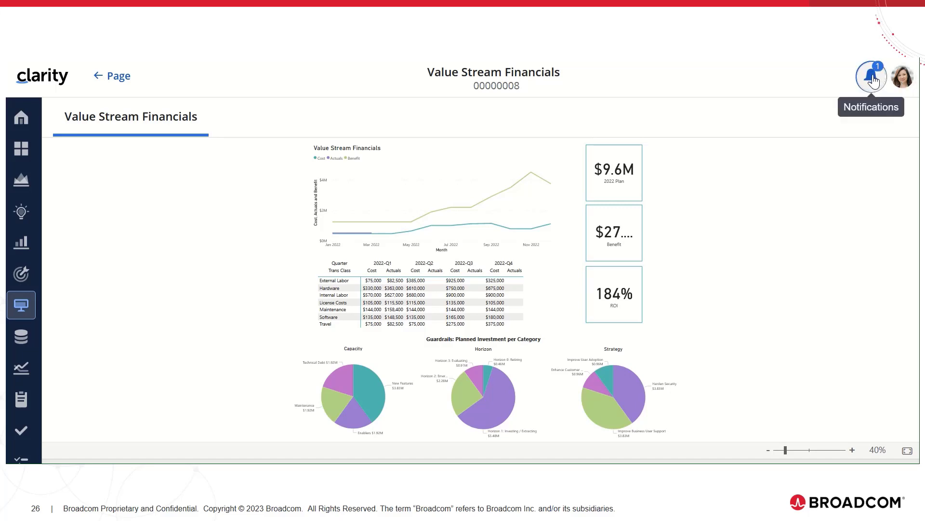
# Open the Planning Phase assignment notification in both the task owner's and the project manager's accounts.
pyautogui.click(872, 80)
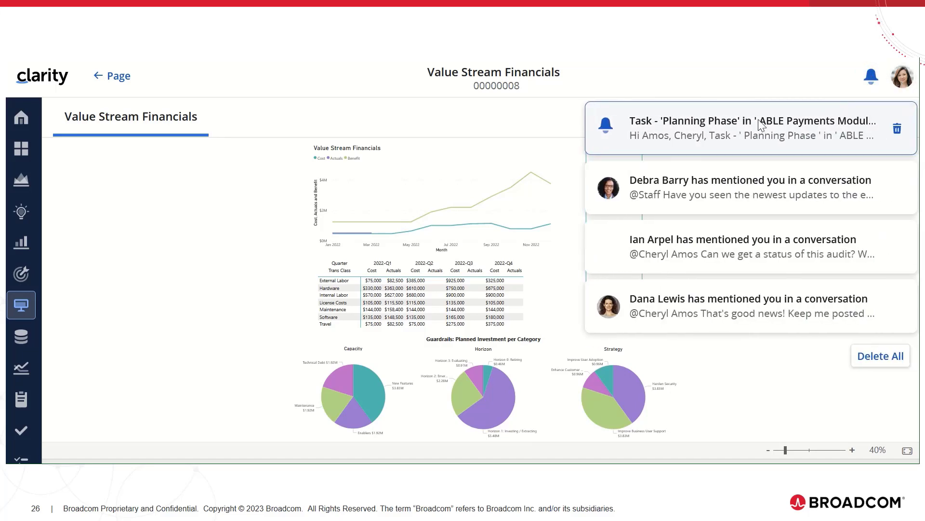
pyautogui.click(717, 125)
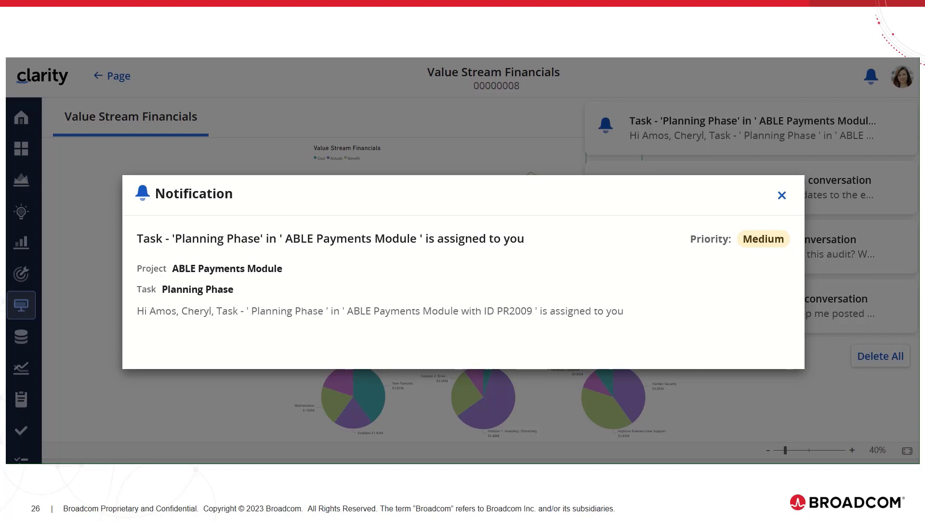
pyautogui.press('Escape')
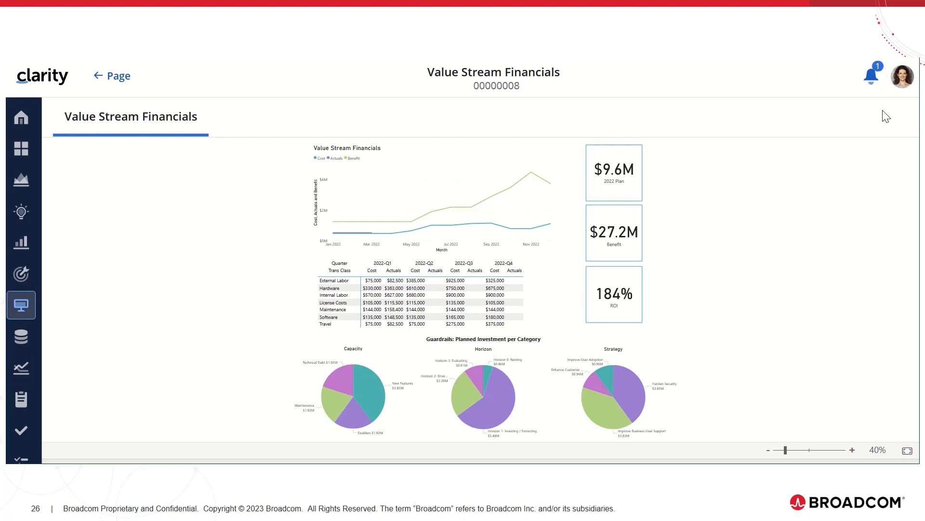
pyautogui.click(873, 82)
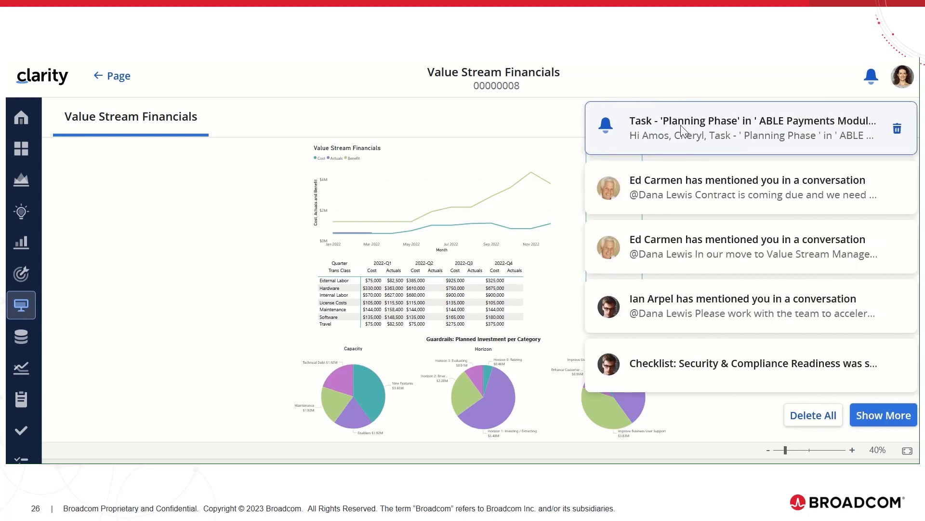
pyautogui.click(683, 130)
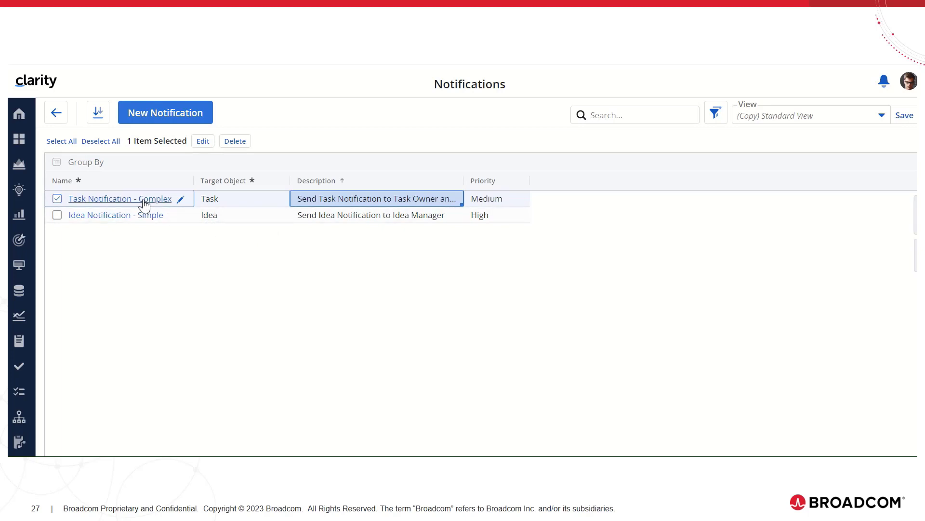
# Open Task Notification - Complex for editing to review its description and content, and close it without changes.
pyautogui.rightClick(268, 201)
pyautogui.click(297, 217)
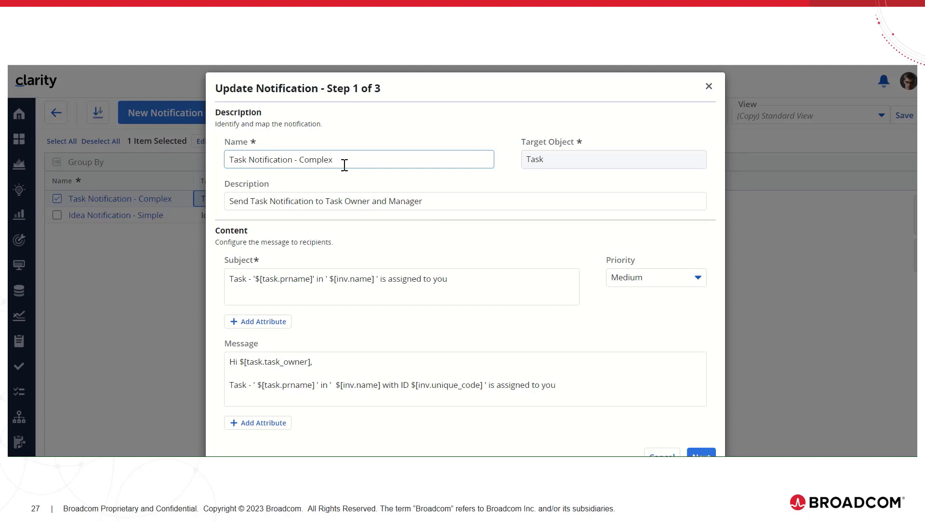
pyautogui.press('Escape')
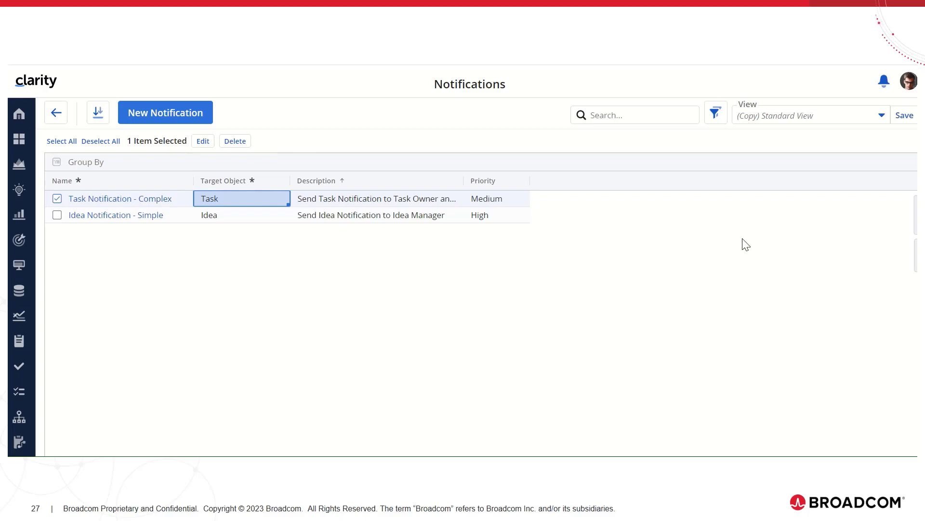
# Examine the columns available for the notifications list and the options for managing and saving its views.
pyautogui.click(913, 216)
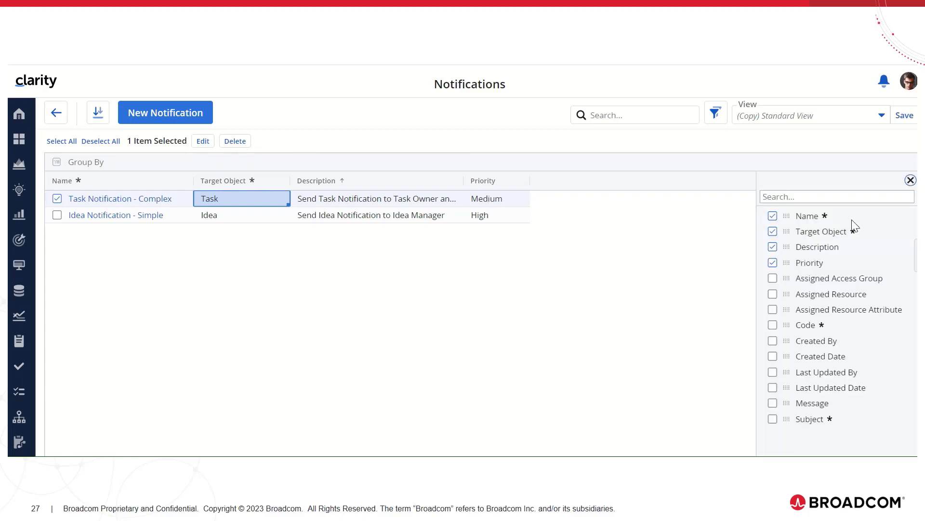
pyautogui.click(910, 181)
pyautogui.click(777, 117)
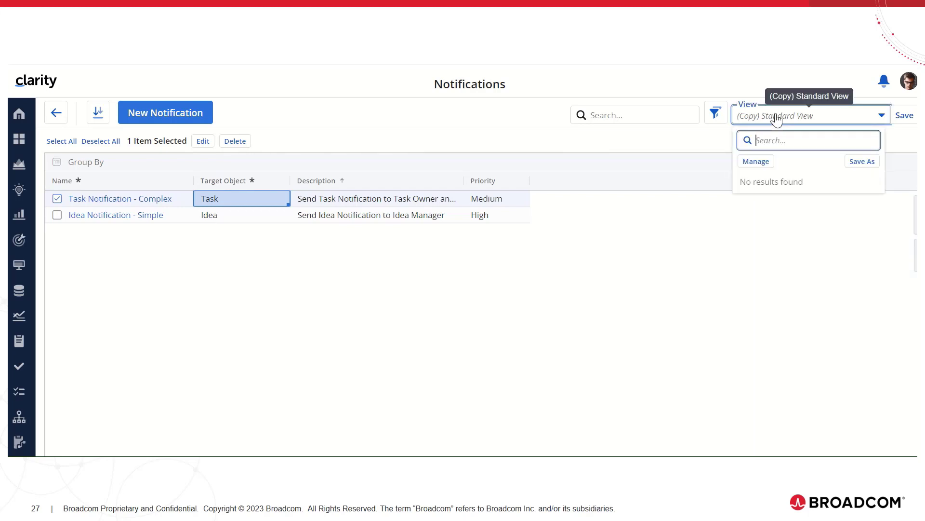
pyautogui.click(777, 117)
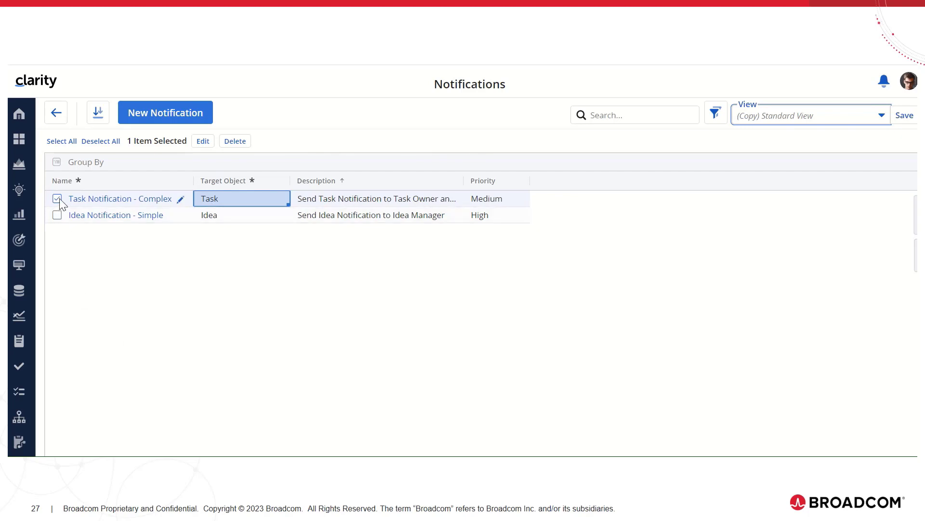
# Delete the Task Notification - Complex row from the notifications list.
pyautogui.rightClick(345, 201)
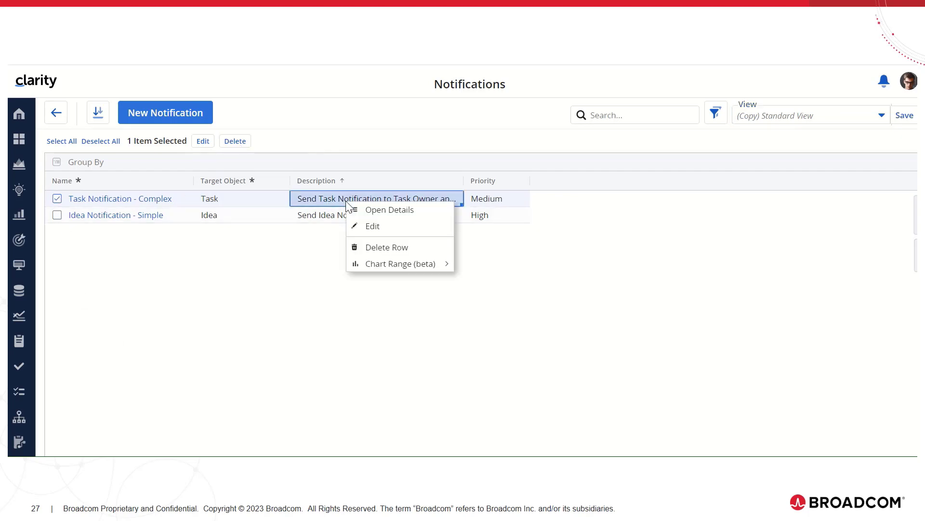
pyautogui.click(366, 247)
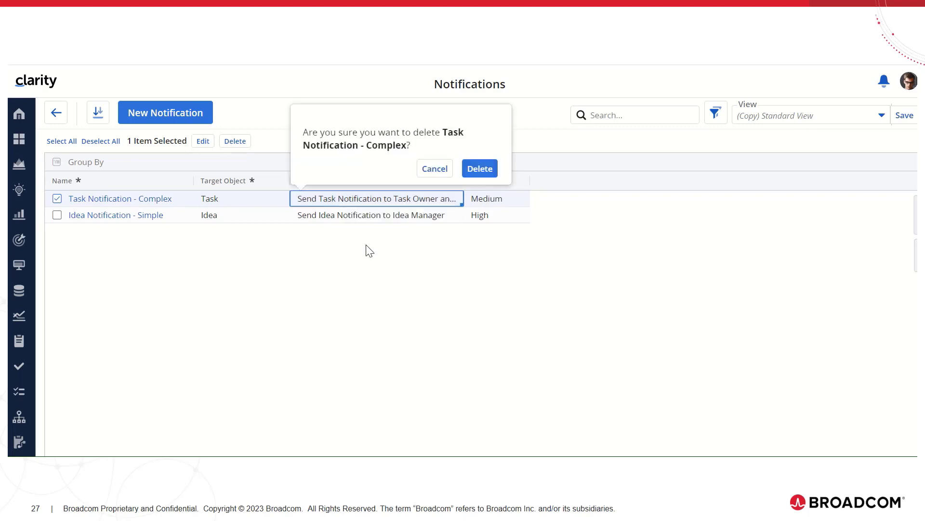